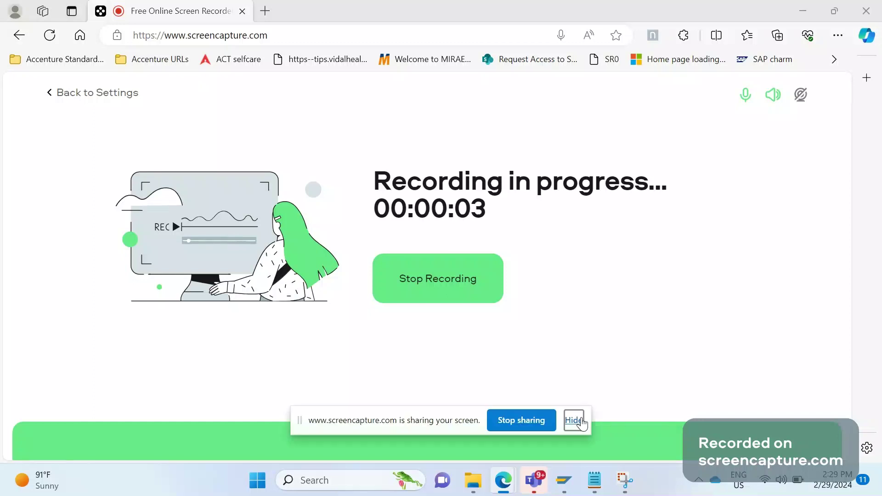
- Untick the Delivery and Billing document categories on the Incomplete SD Documents screen
mouse_move(563, 475)
click(589, 410)
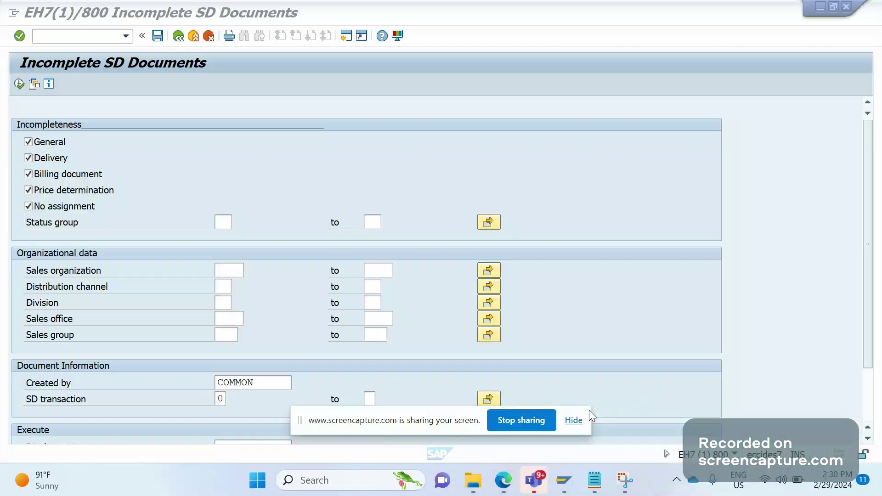
click(115, 15)
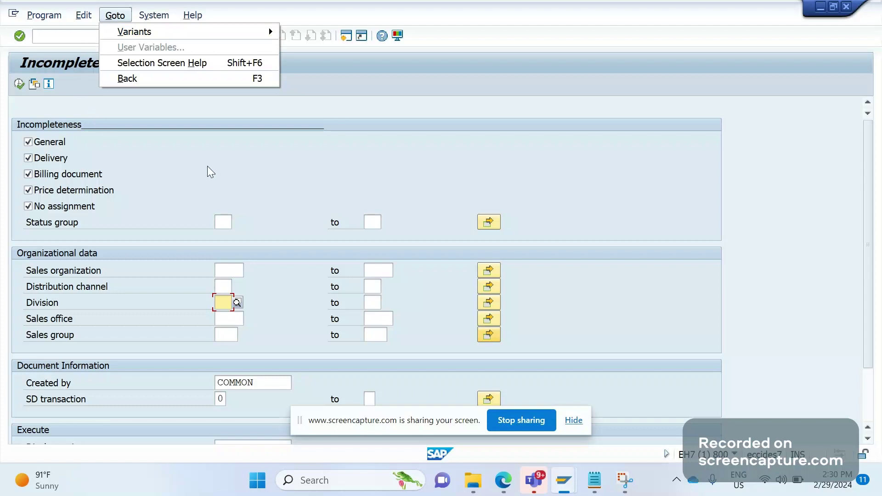
click(218, 158)
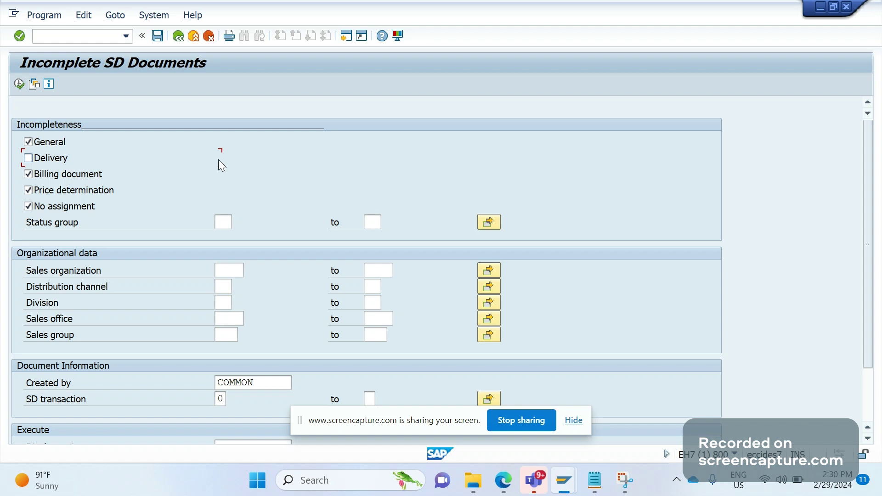
key(space)
click(49, 158)
click(51, 175)
- Restart V.02 with /NV.02 and untick General, Billing document and Delivery
click(79, 34)
text(/NV.02)
key(Return)
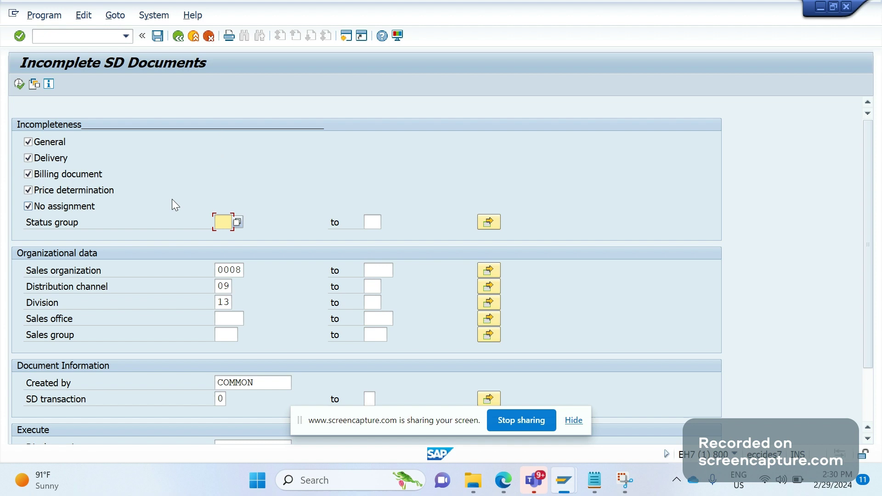
click(45, 143)
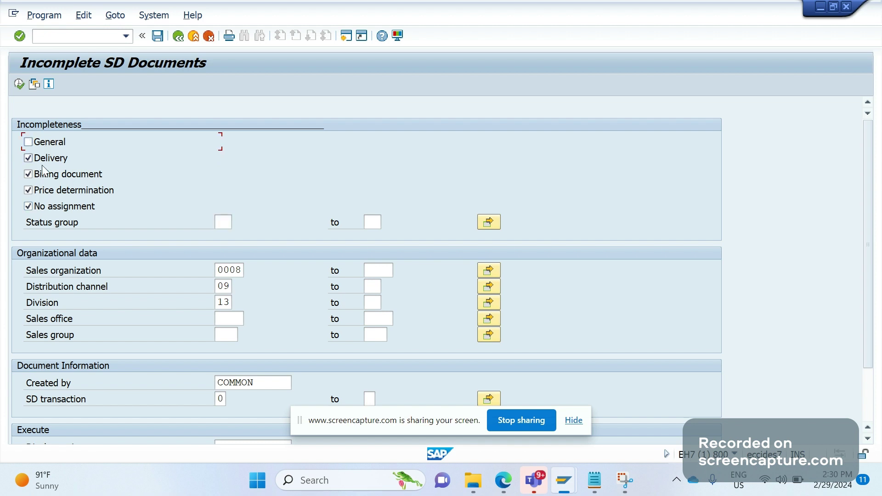
click(46, 177)
click(46, 159)
- Set the Sales office to 101 from the F4 value list
click(223, 319)
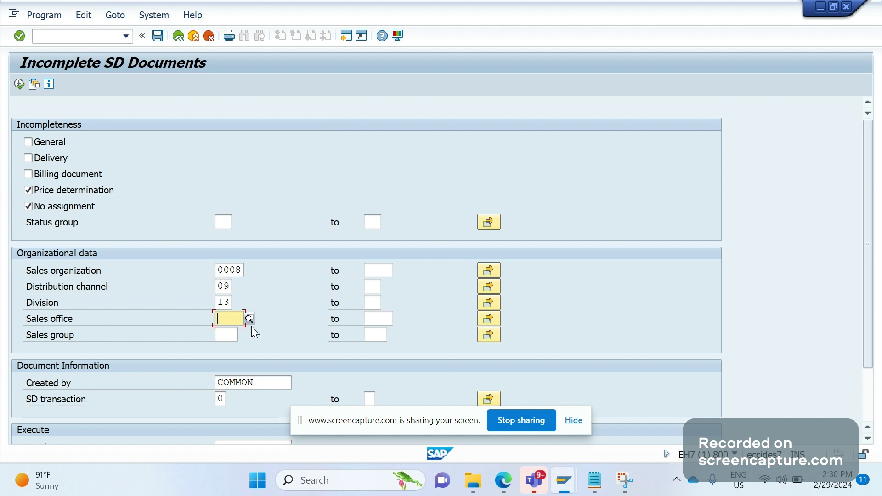
key(F8)
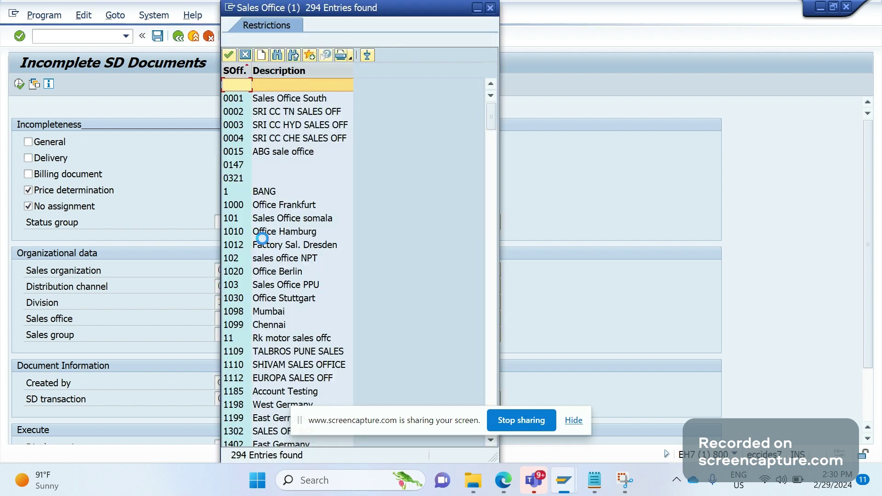
click(255, 218)
double_click(255, 218)
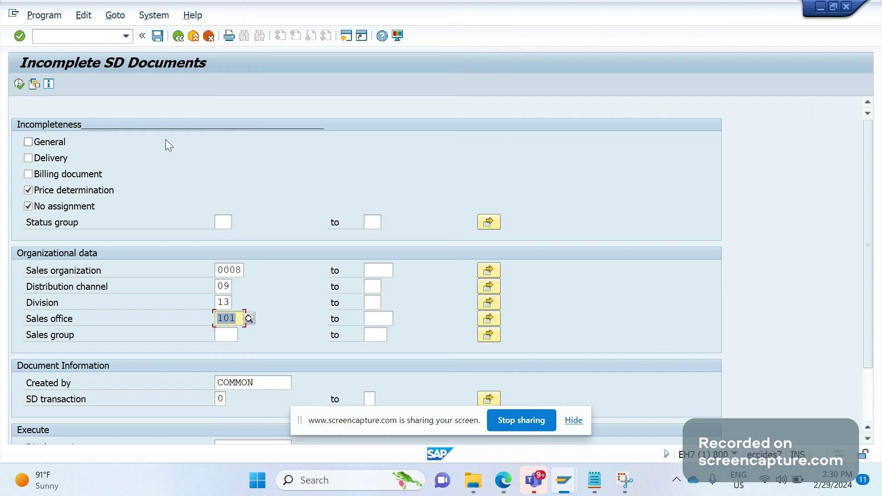
- Save the current selection as variant TEST1
click(157, 37)
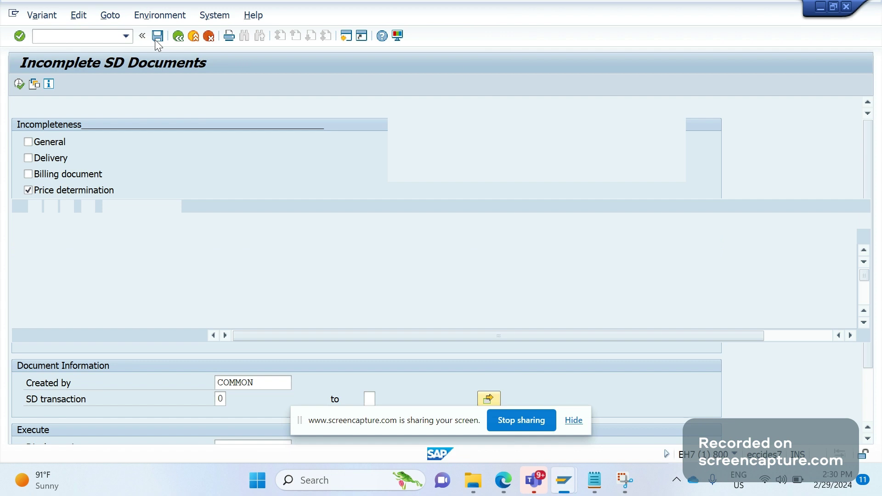
text(TES)
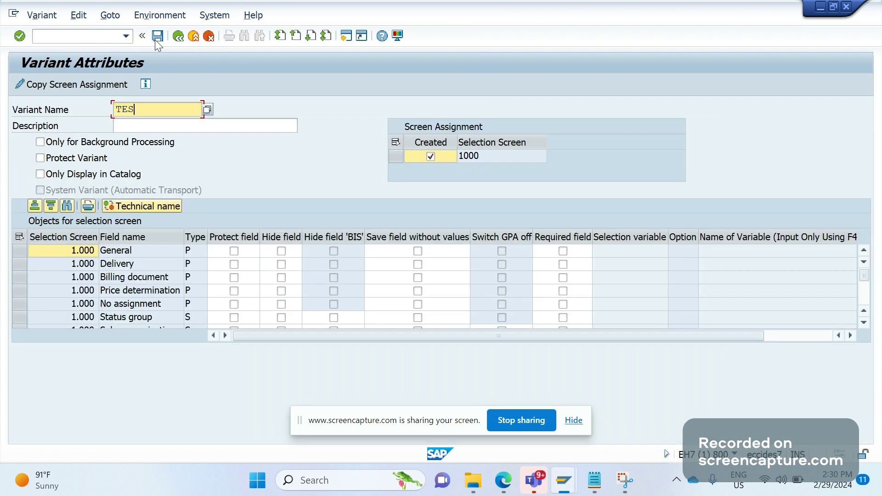
text(T1)
key(Tab)
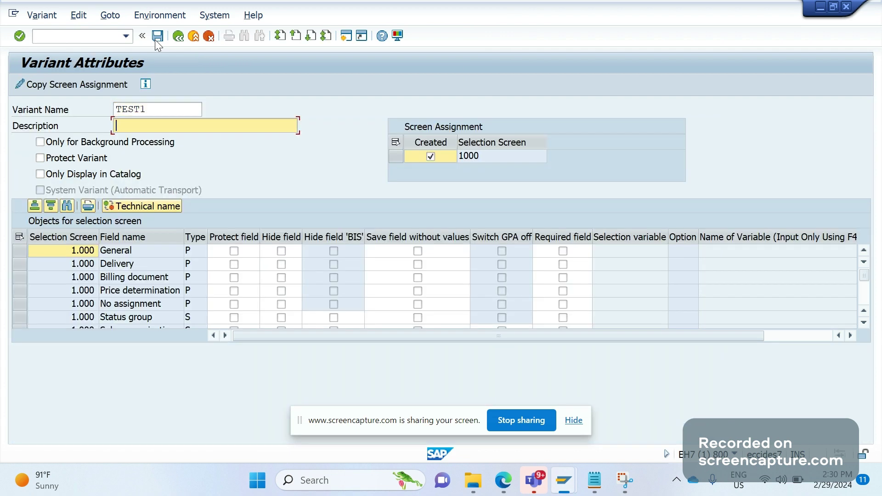
text(TEST1)
click(156, 38)
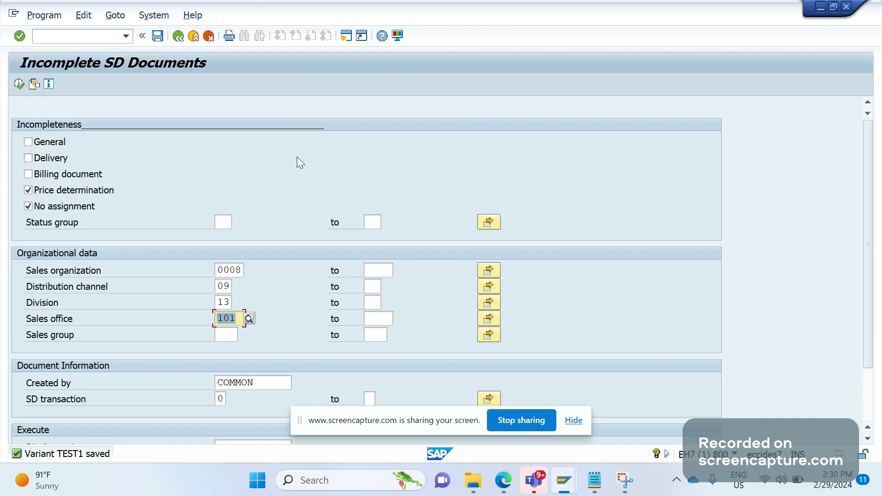
- Log off the SAP session and confirm with Yes
click(154, 16)
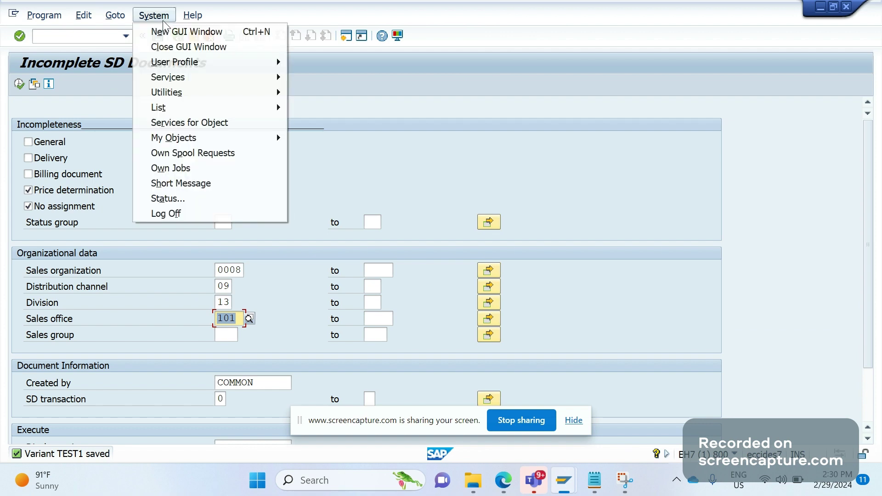
click(166, 214)
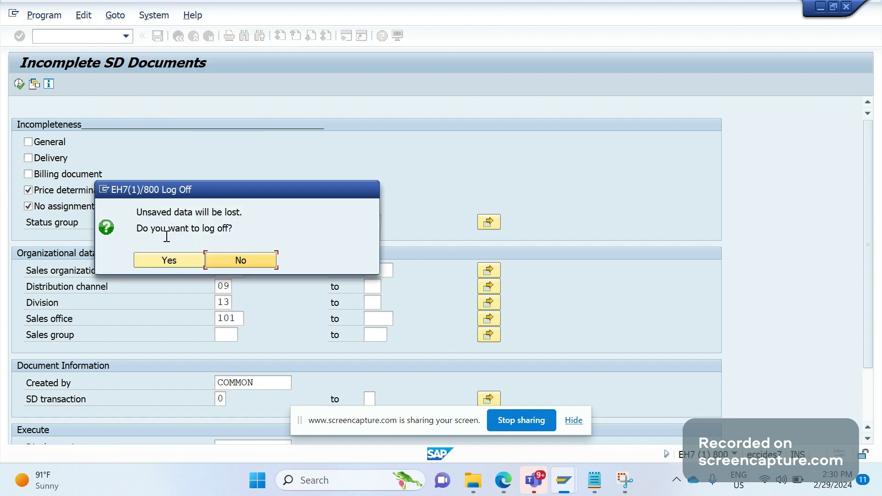
click(168, 260)
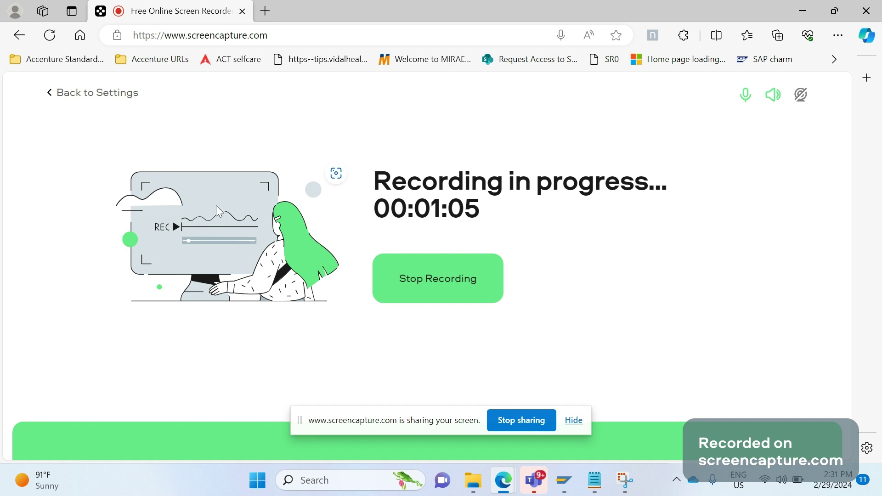
- Connect to the ECC entry in SAP Logon and submit the logon credentials
click(564, 480)
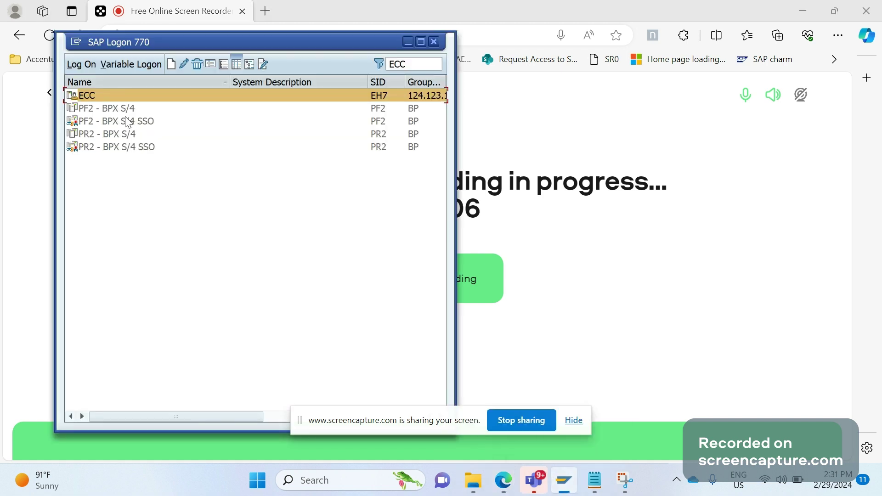
double_click(108, 96)
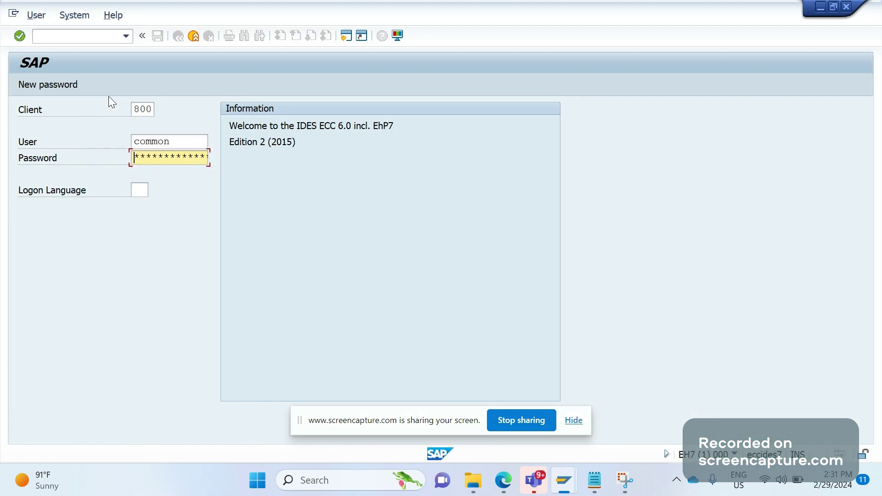
key(Right)
key(Right)
key(Right)
key(Right)
key(Right)
key(Right)
key(Right)
key(Return)
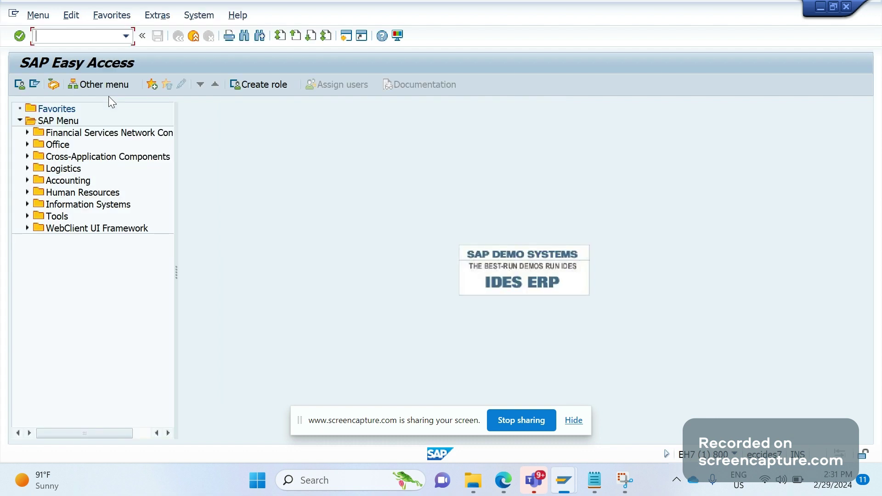
- Run transaction v.02 from the command field
text(v.02)
key(Return)
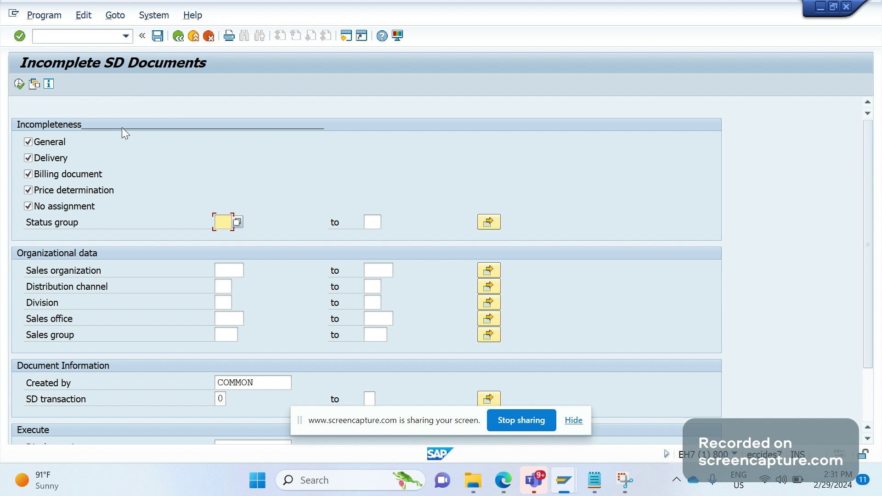
- Load variant TEST1 from the Variant Directory into the selection screen
click(36, 84)
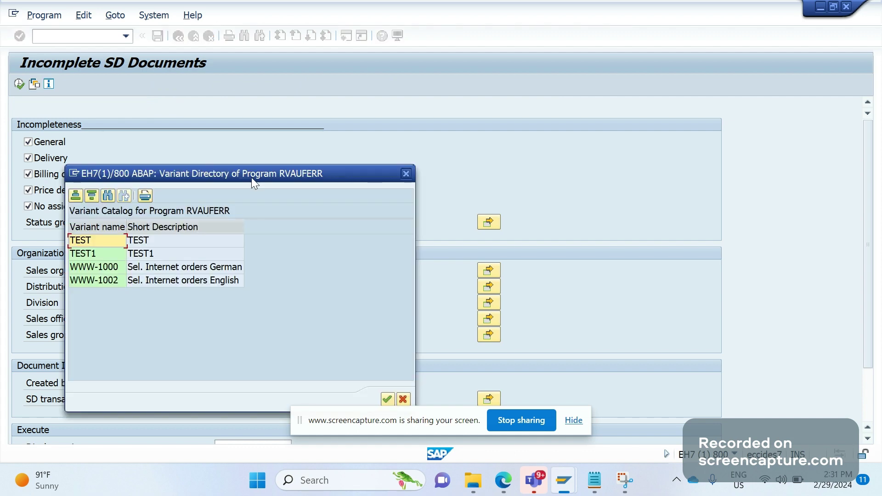
drag(252, 177, 411, 144)
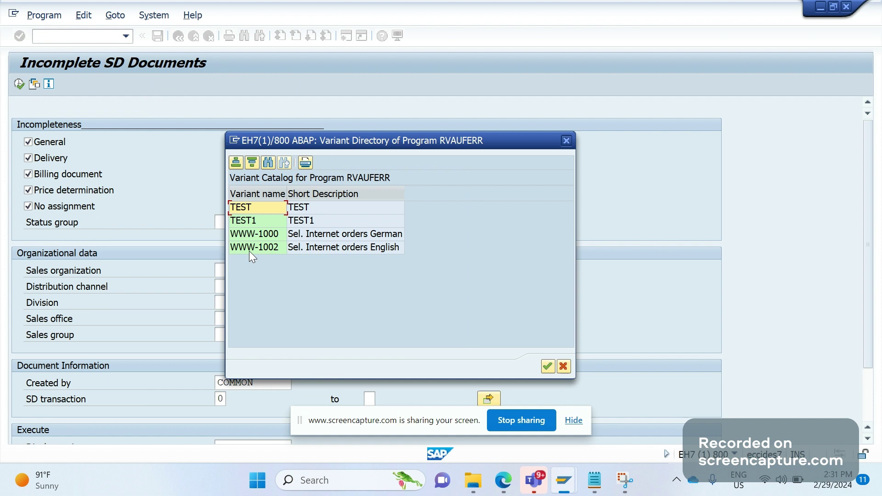
click(252, 220)
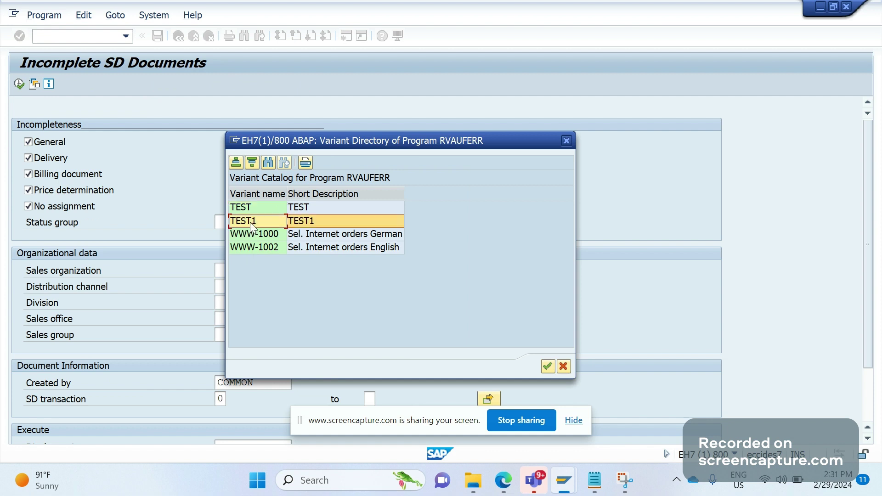
double_click(249, 222)
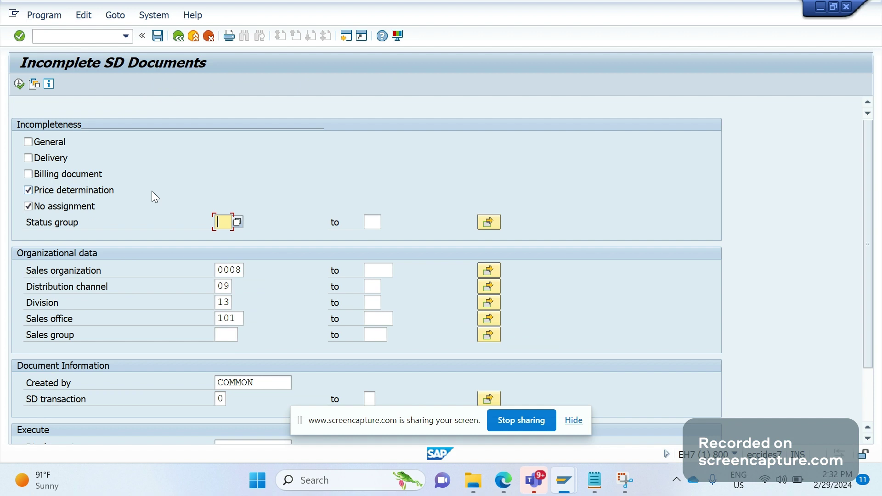
- Note three methods in Notepad: tcode SA38, tcode SE38, and the report RSTRANSP
click(86, 37)
text(/)
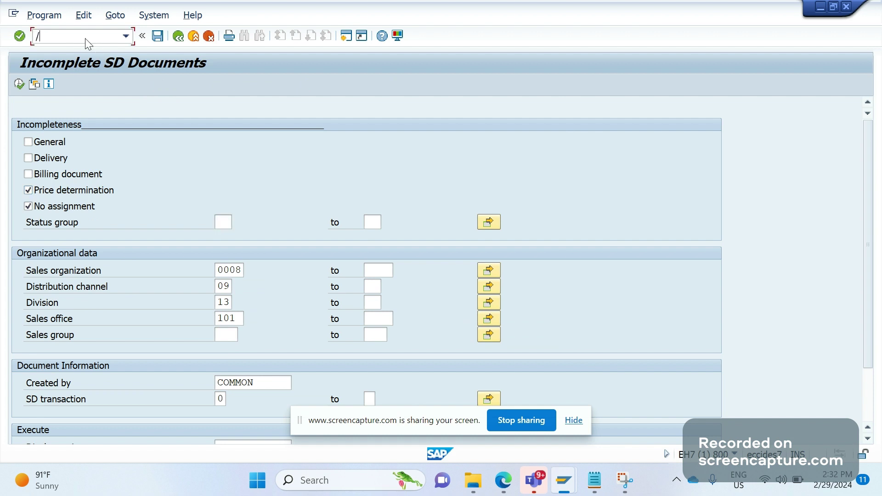
text(n)
click(594, 480)
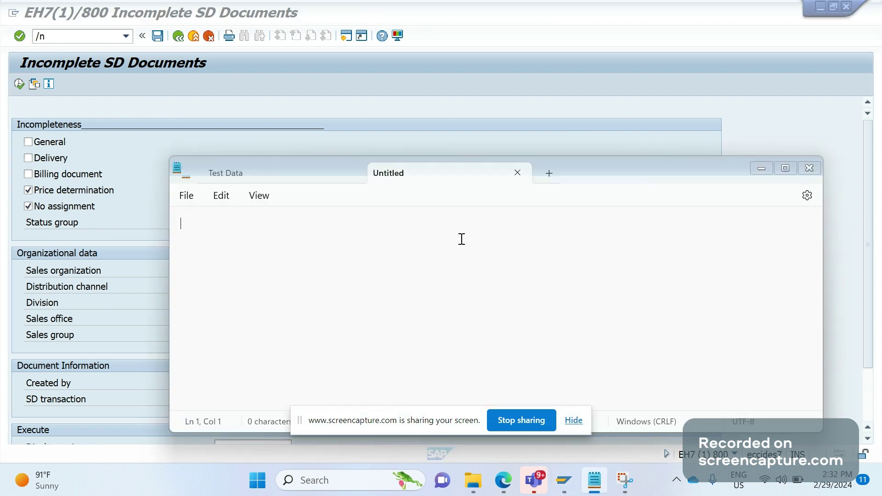
text(1. By using tcode)
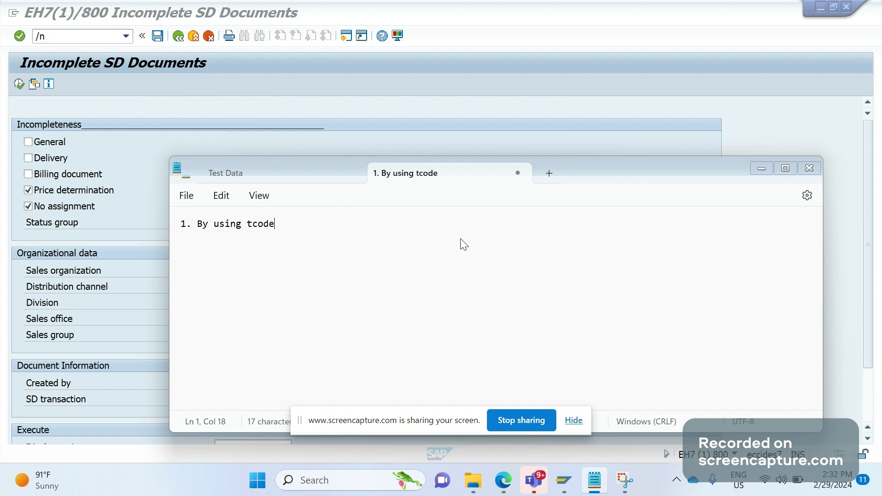
text( SA38)
key(Return)
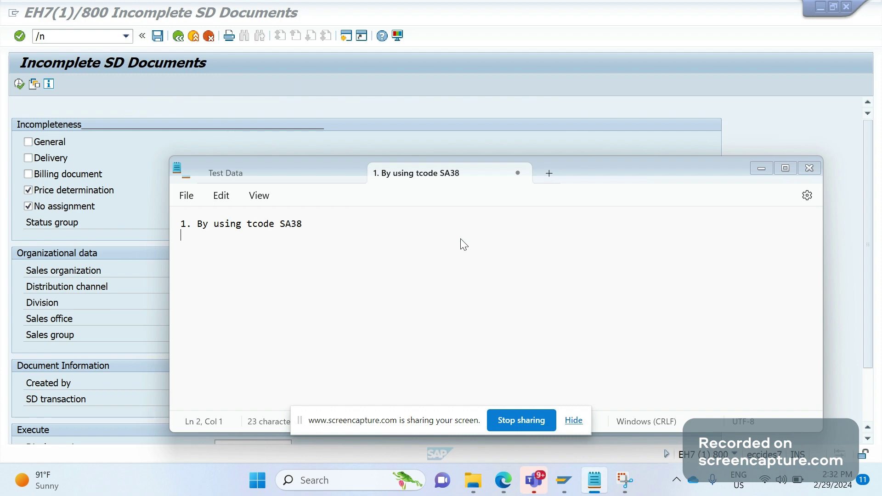
text(2. By using tcode SE3)
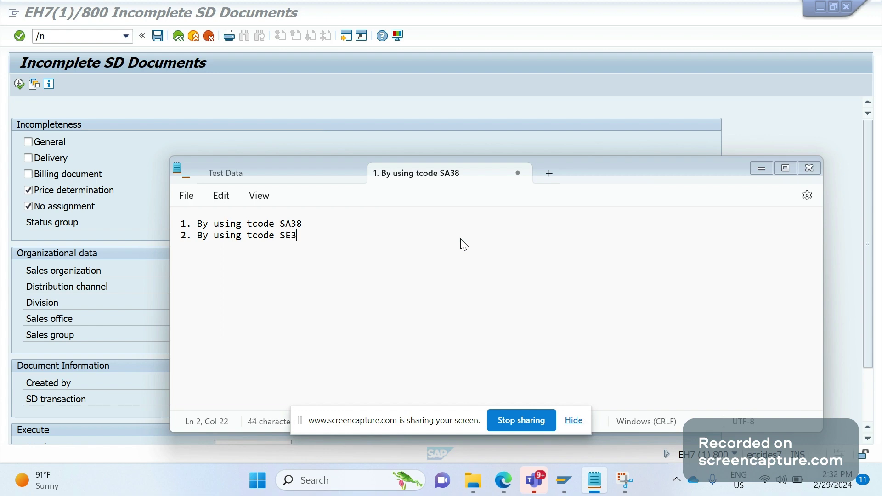
text(8)
key(Return)
text(3. By using the report )
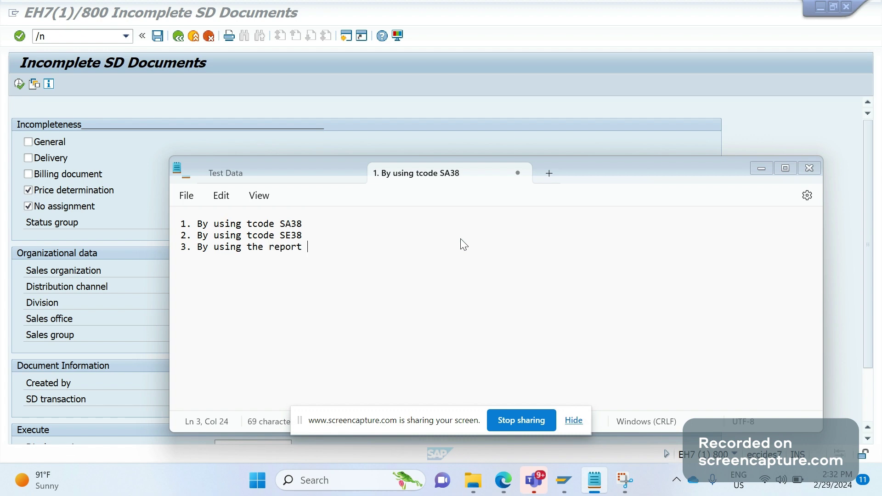
text(RSTRANSP)
- Return to SAP, clear the leftover command, and dismiss the System menu unused
click(78, 42)
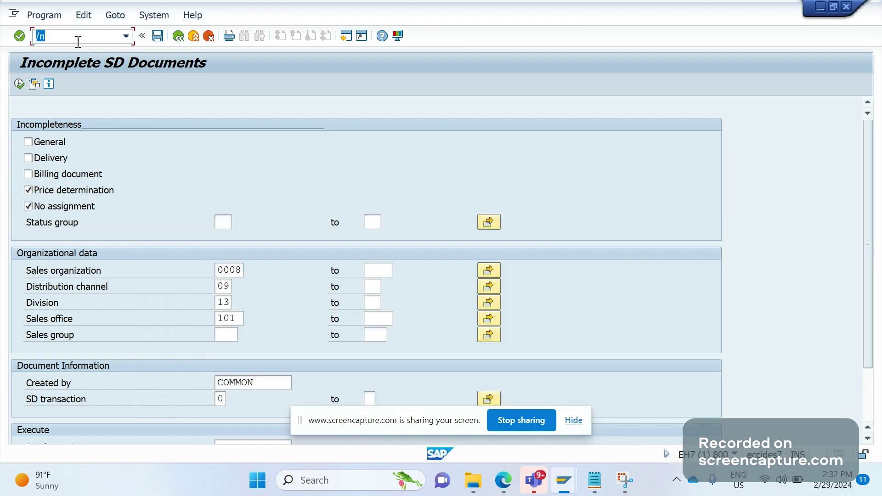
key(BackSpace)
click(153, 15)
mouse_move(169, 83)
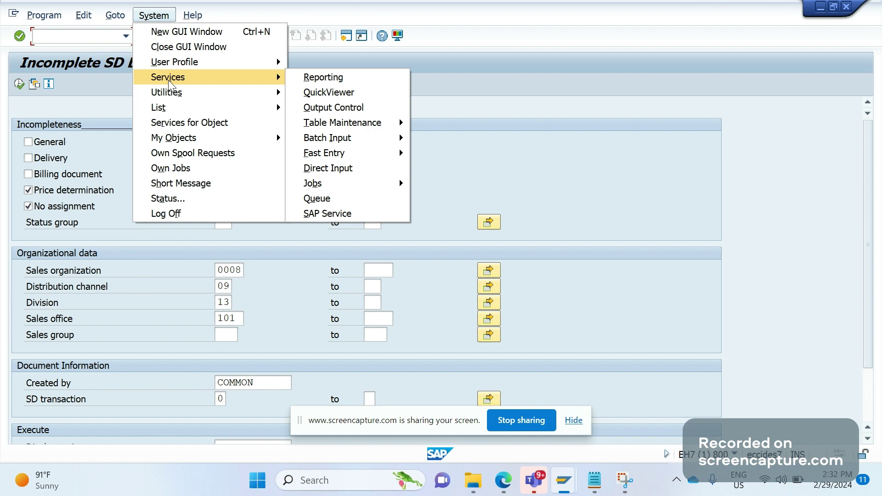
click(519, 166)
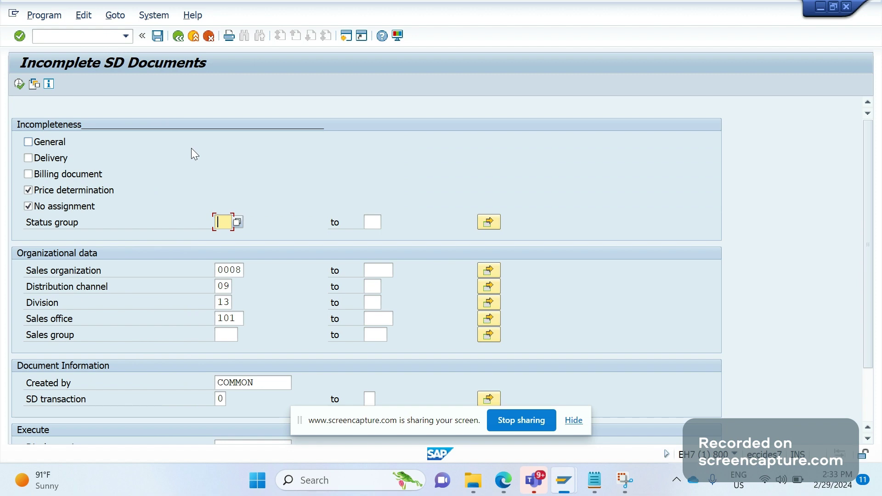
- Read the program name RVAUFERR in System > Status, then close the dialog
click(154, 15)
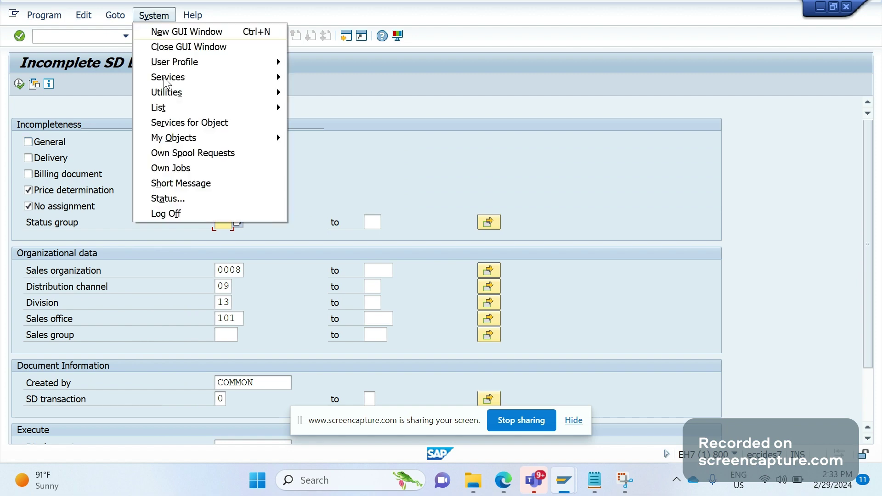
click(182, 199)
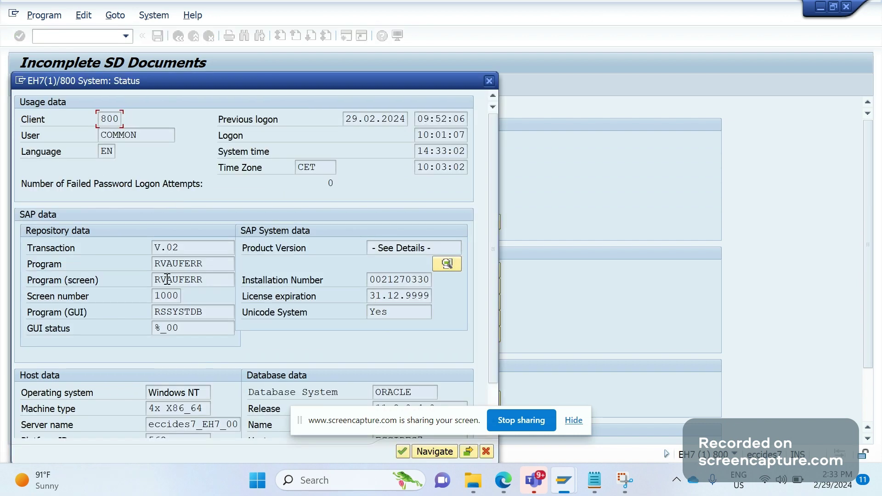
drag(213, 266, 153, 280)
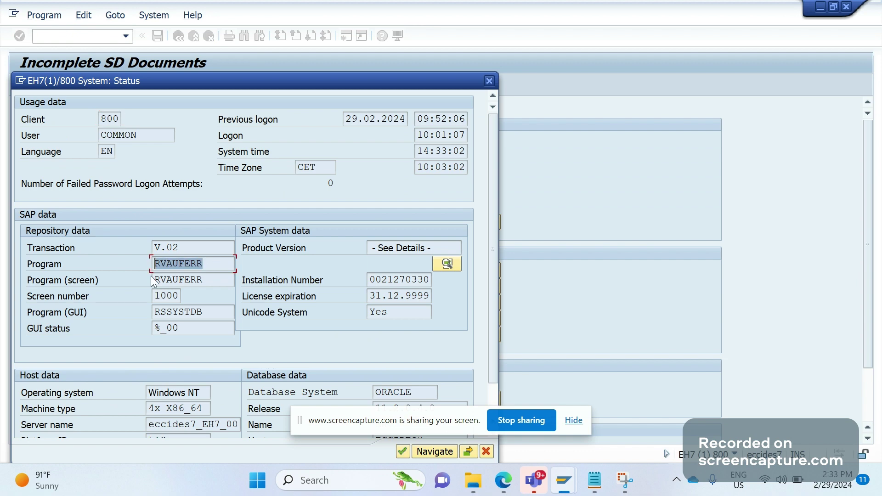
click(208, 264)
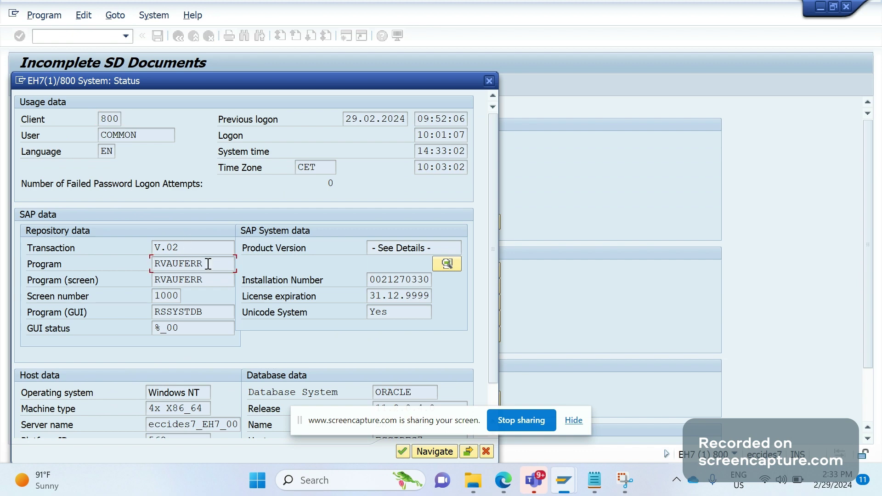
drag(208, 264, 95, 269)
click(62, 66)
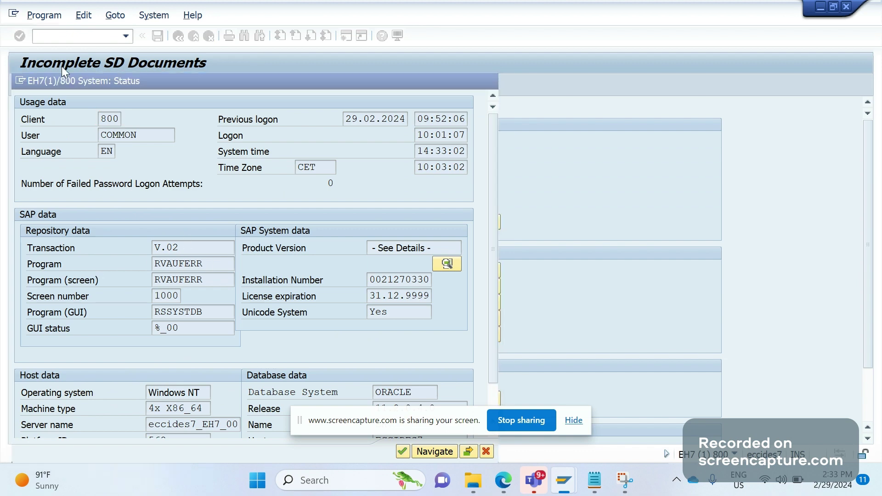
click(69, 41)
- Open SE16N on table TSTC and search with Transaction Code V.02
text(/NSE16N)
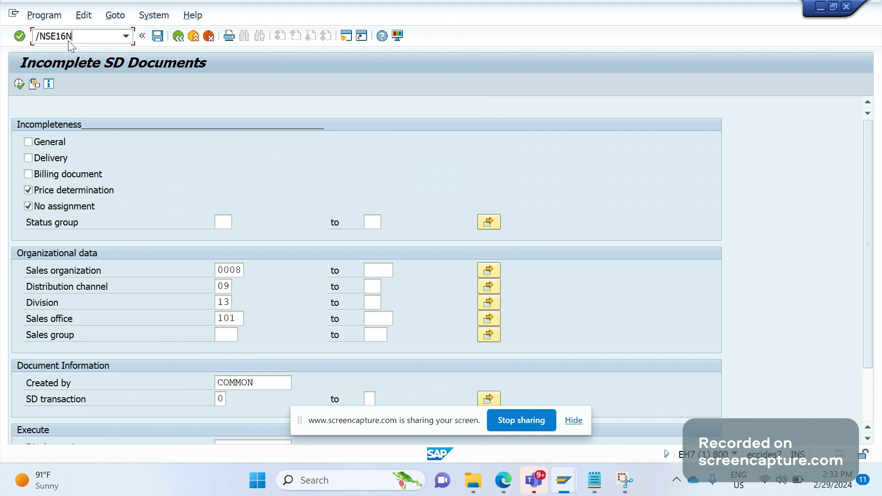
key(Return)
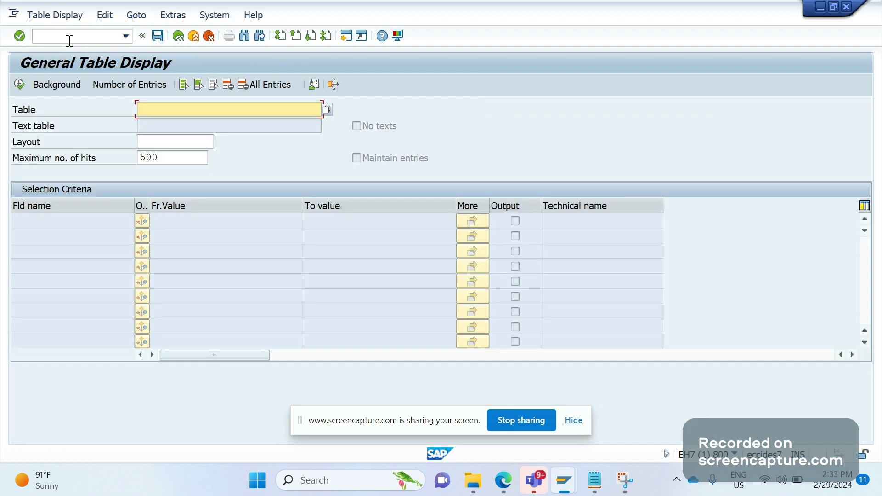
text(TSTC)
key(Return)
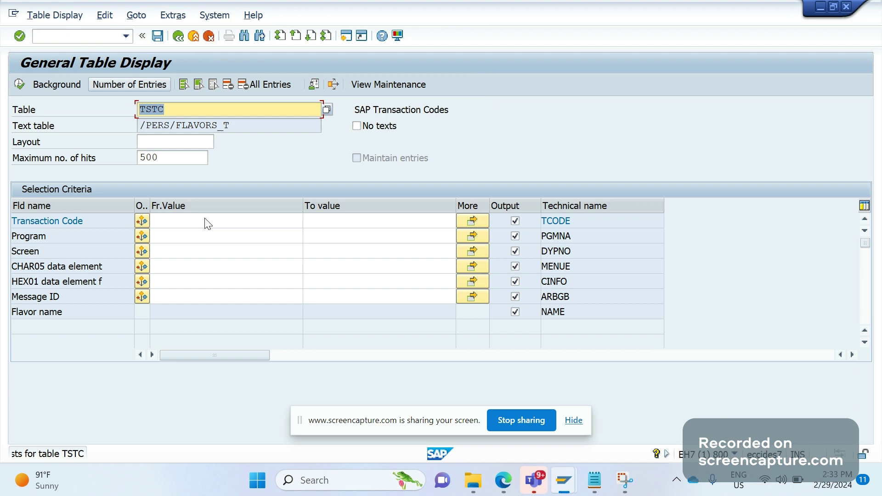
click(171, 222)
text(V.)
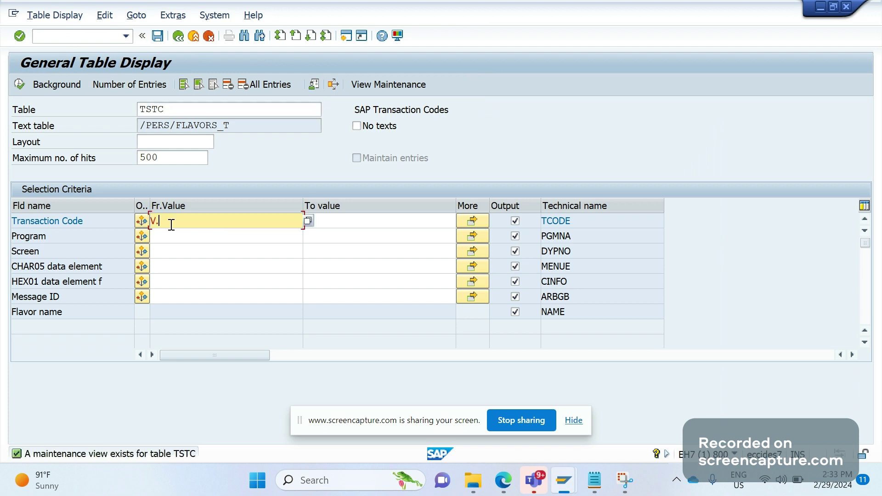
text(02)
key(Return)
key(F8)
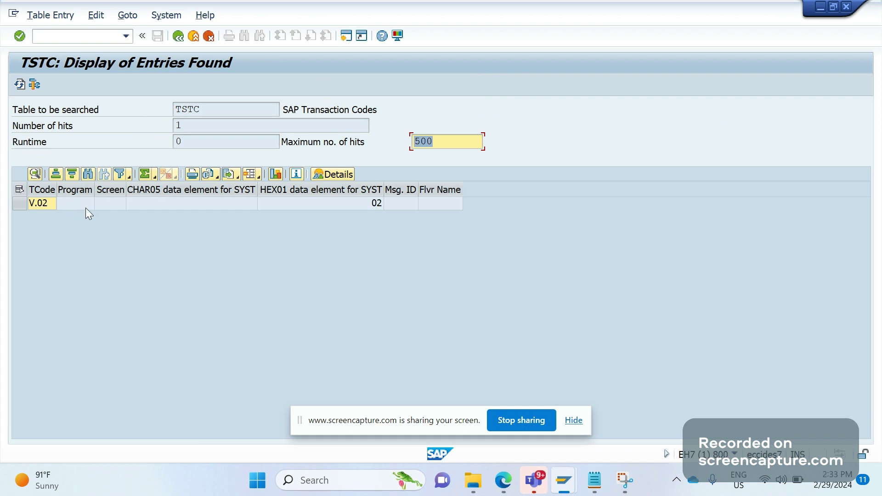
- Change the Transaction Code filter to VA01 and pick out its program SAPMV45A
click(179, 38)
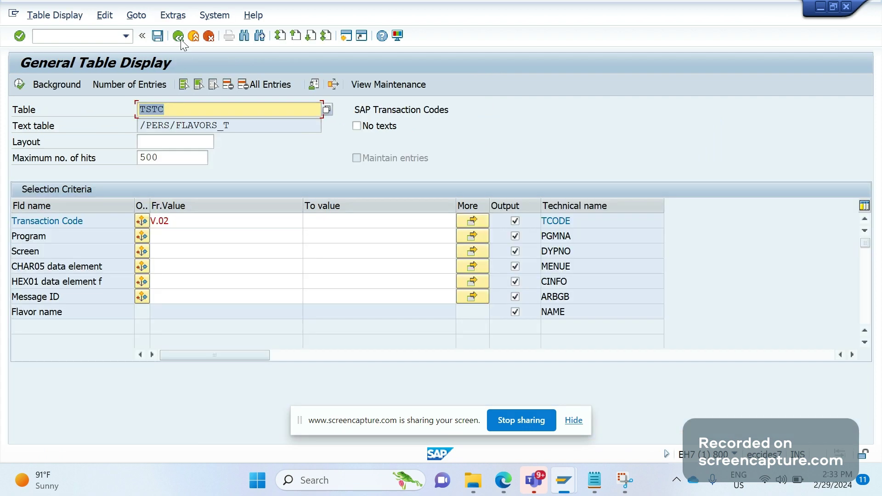
click(151, 221)
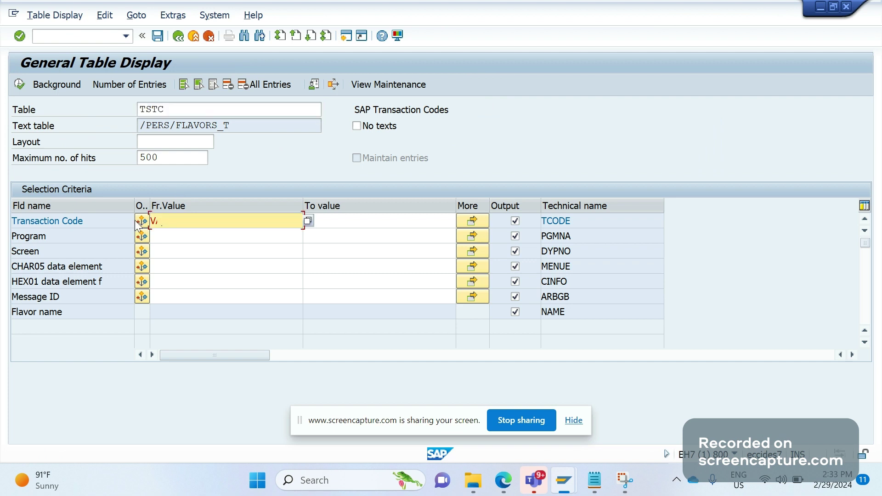
text(01)
key(F8)
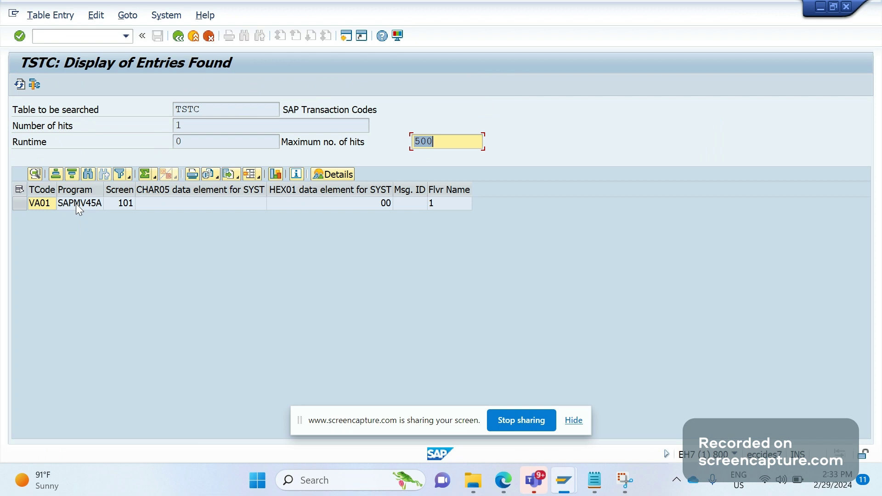
click(76, 203)
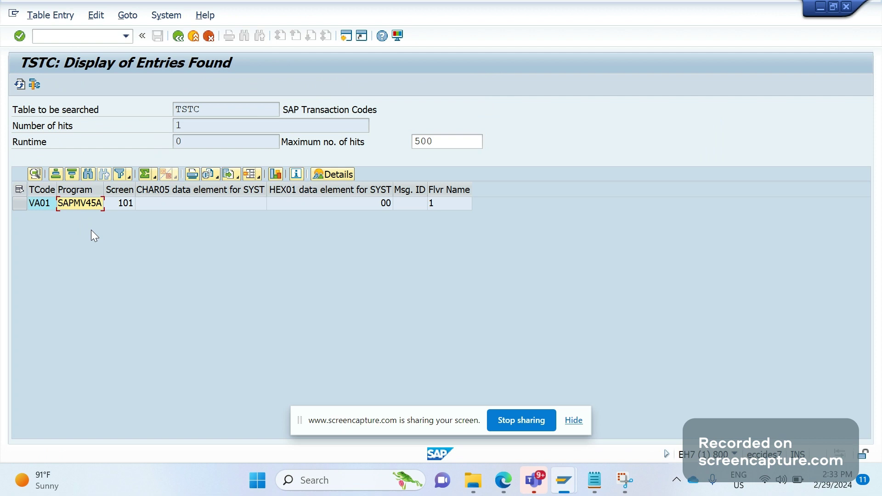
- Go to transaction V.02 with /NV.02, correcting a typo
click(84, 39)
text(/MNV.0)
key(BackSpace)
key(BackSpace)
text(NV.02)
key(Return)
- Confirm program RVAUFERR in System > Status and close the status details
click(152, 15)
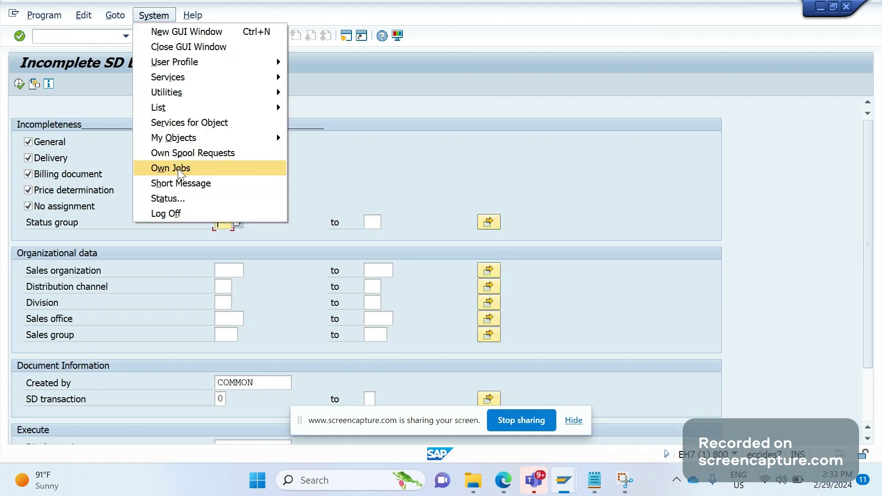
click(169, 200)
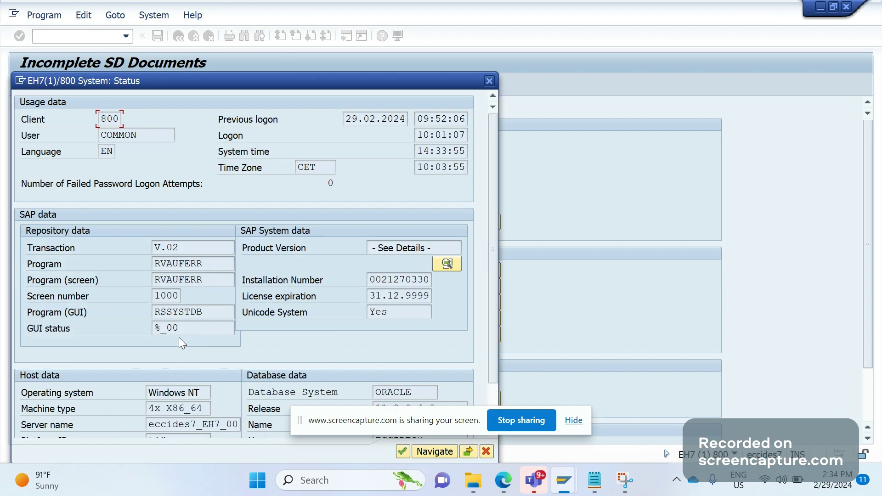
click(193, 277)
key(Return)
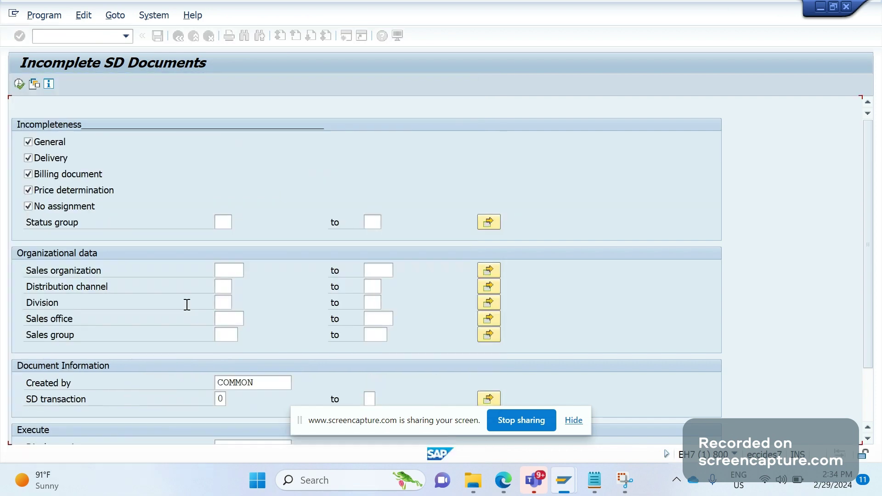
click(65, 42)
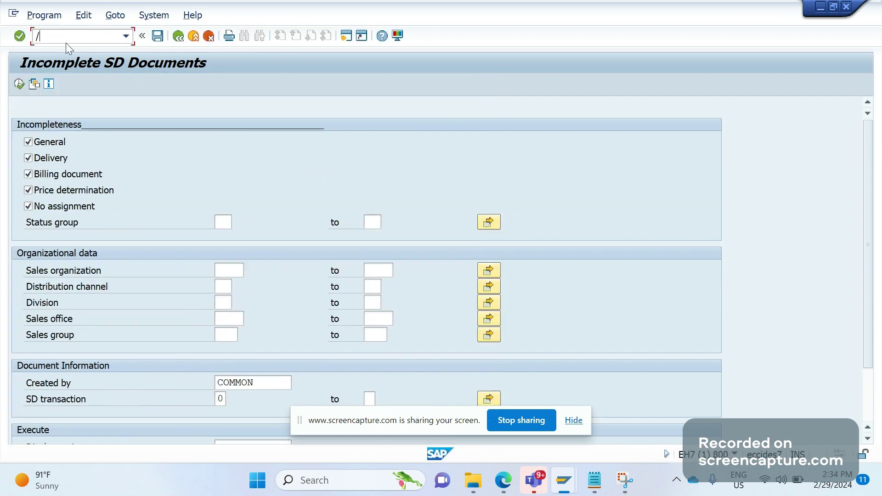
- Open /NSE16N and confirm table TSTC
text(/NSE16N)
key(Return)
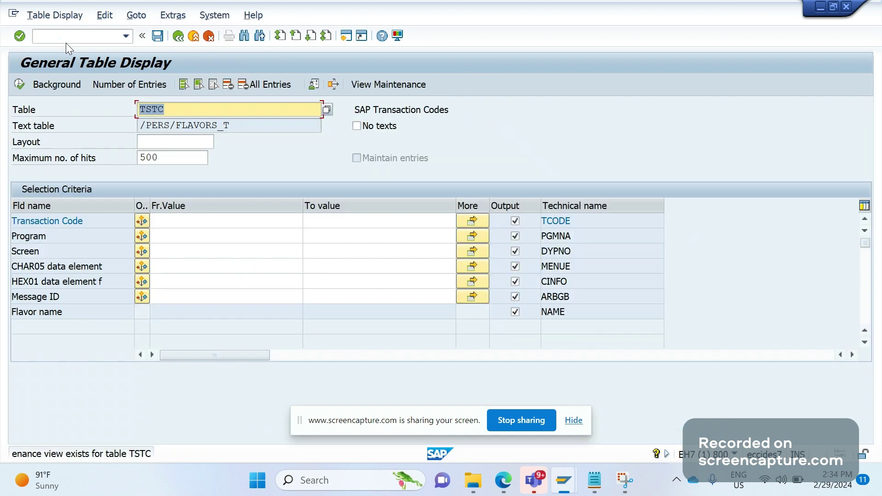
key(F8)
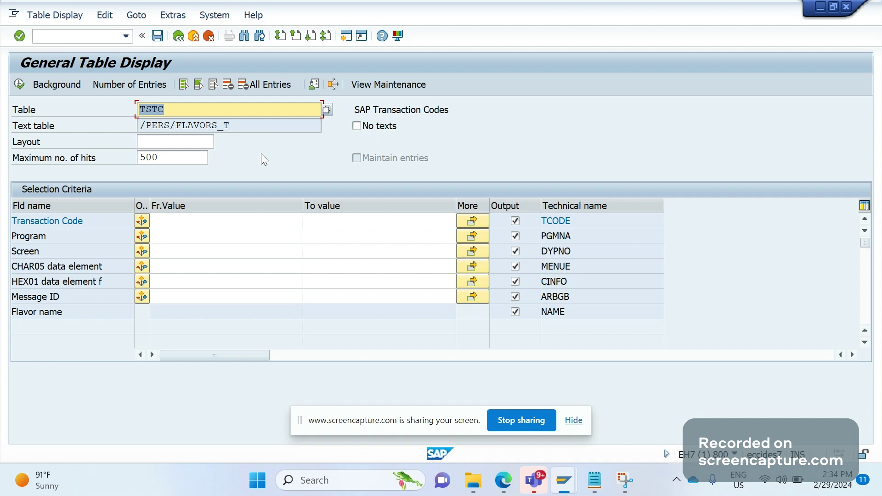
- Enter /N in the command field and switch to Notepad and back to SAP
click(91, 38)
text(/N)
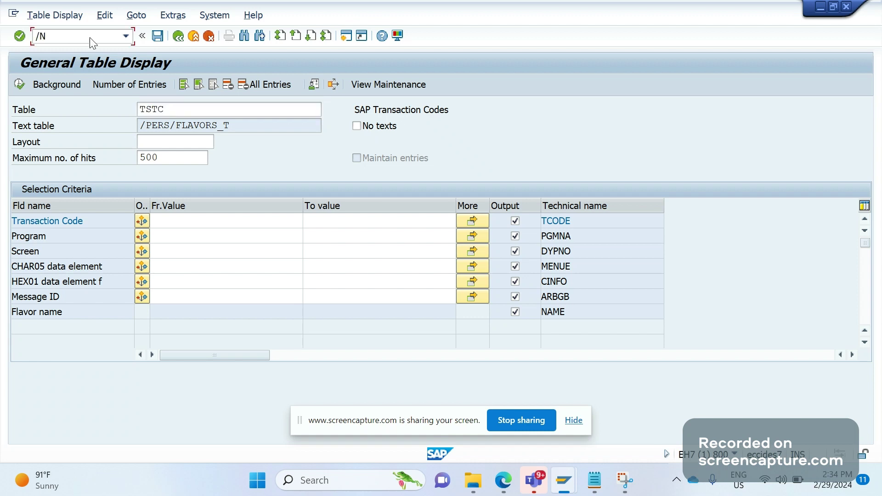
key(Return)
key(alt+Tab)
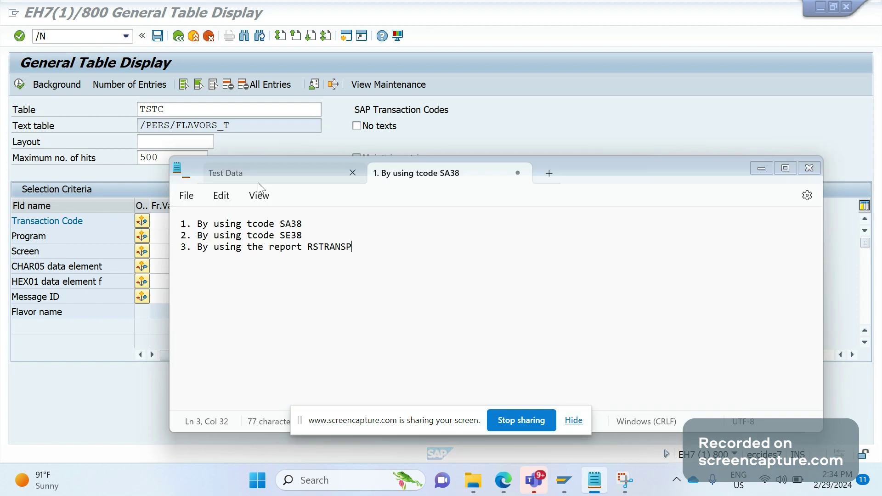
key(alt+Tab)
- In SA38, list the saved variants of RVAUFERR: TEST, TEST1, WWW-1000 and WWW-1002
click(100, 38)
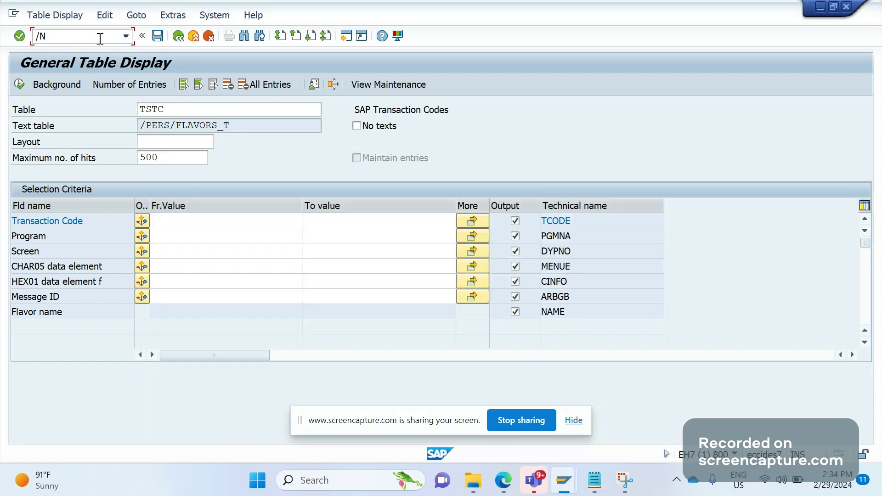
text(/NSE3)
key(Return)
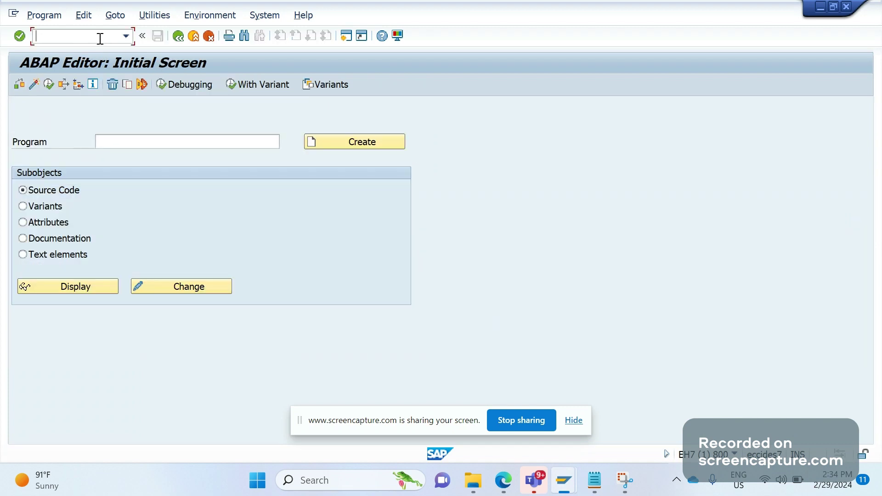
text(/NSEA)
key(BackSpace)
key(BackSpace)
text(A38)
key(Return)
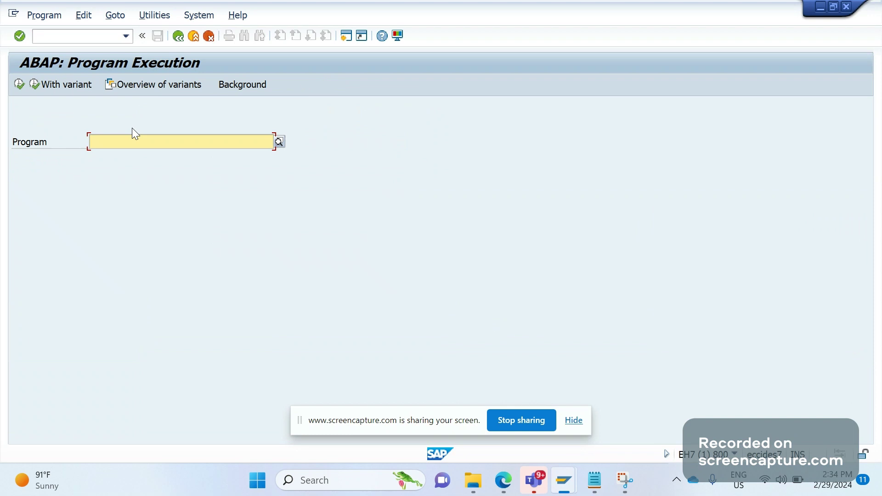
text(RVAUFERR)
click(142, 85)
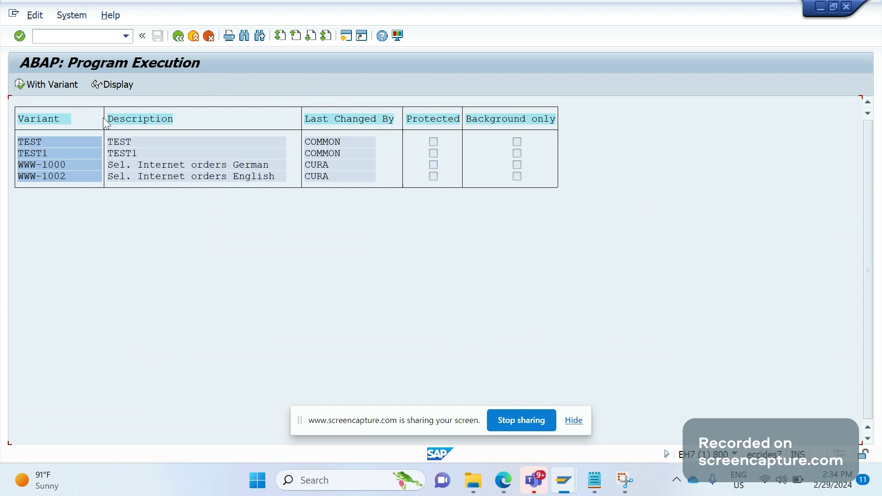
- Return to ABAP Program Execution and reach RVAUFERR's Variants screen through Goto > Variants
click(178, 36)
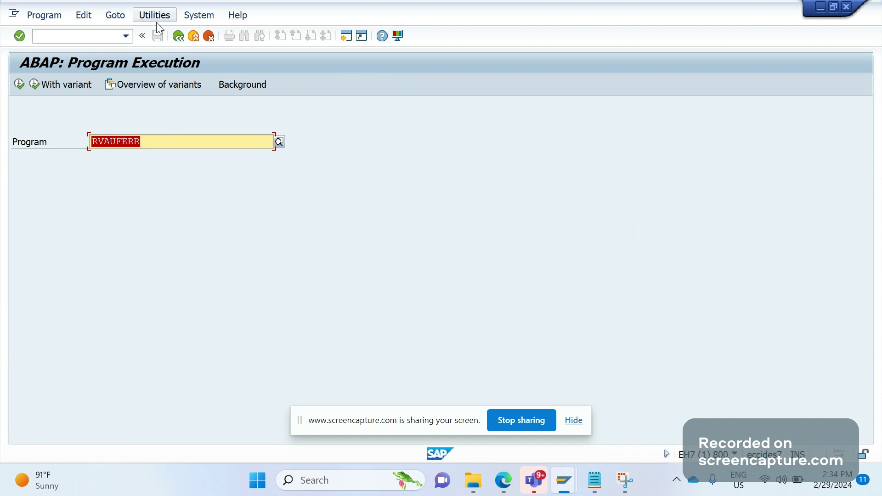
click(126, 16)
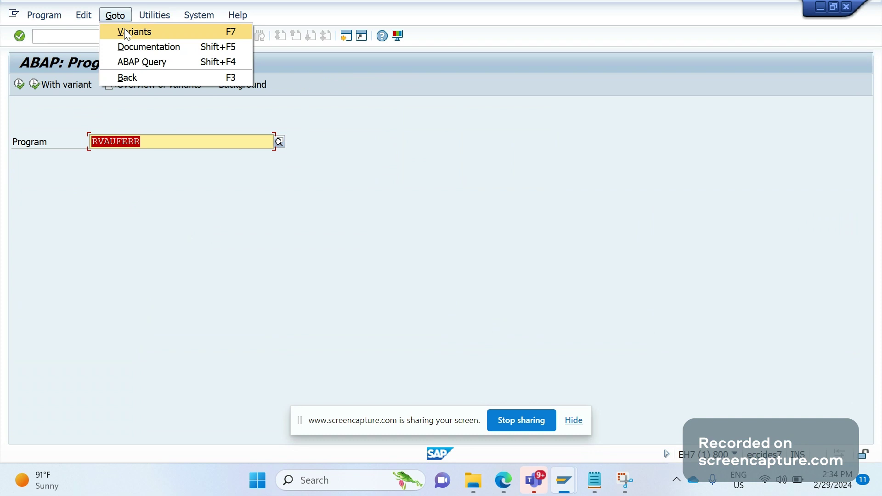
click(125, 31)
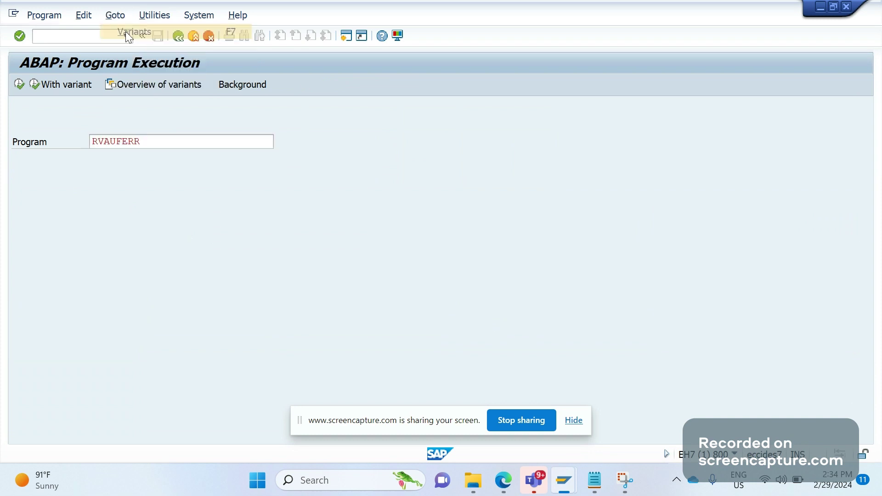
click(177, 36)
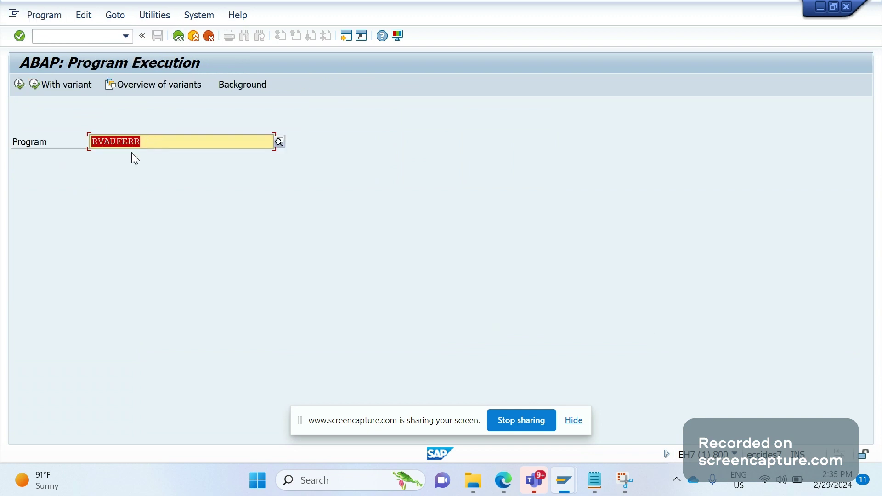
click(116, 15)
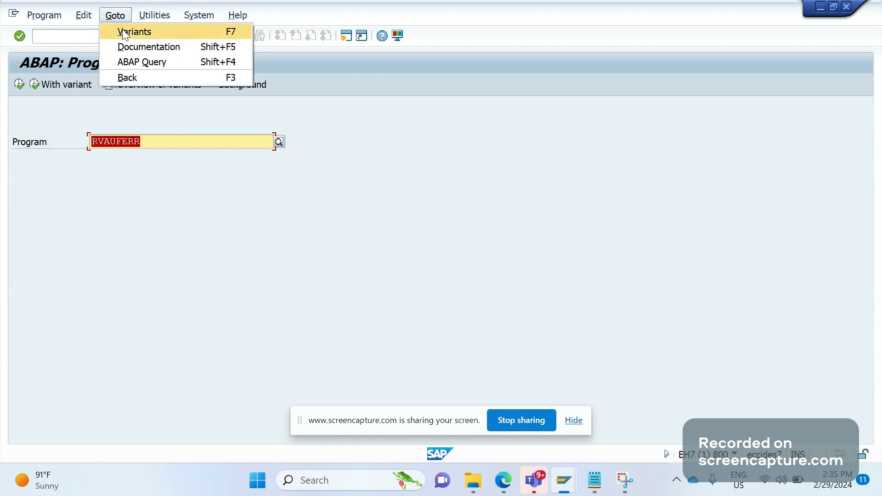
- Reopen RVAUFERR's variant maintenance and pick TEST1 from the Variant Directory
click(125, 33)
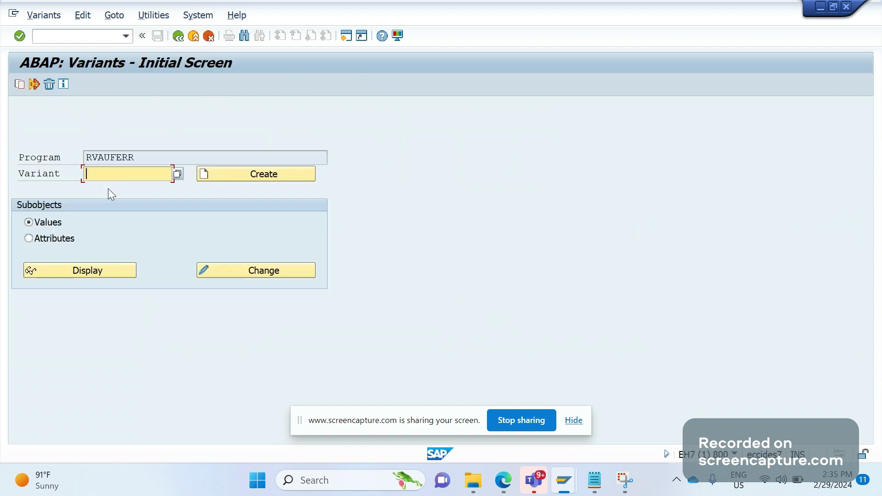
click(143, 159)
key(Return)
key(ctrl+c)
click(97, 173)
click(178, 174)
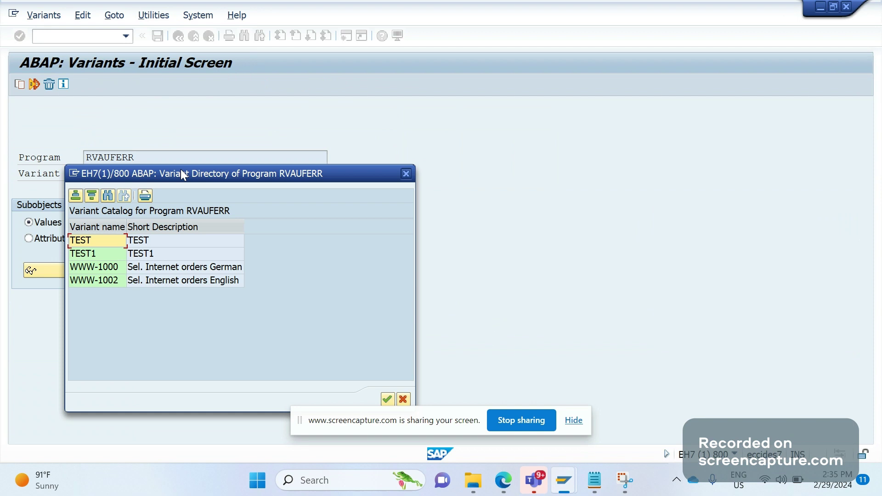
double_click(104, 253)
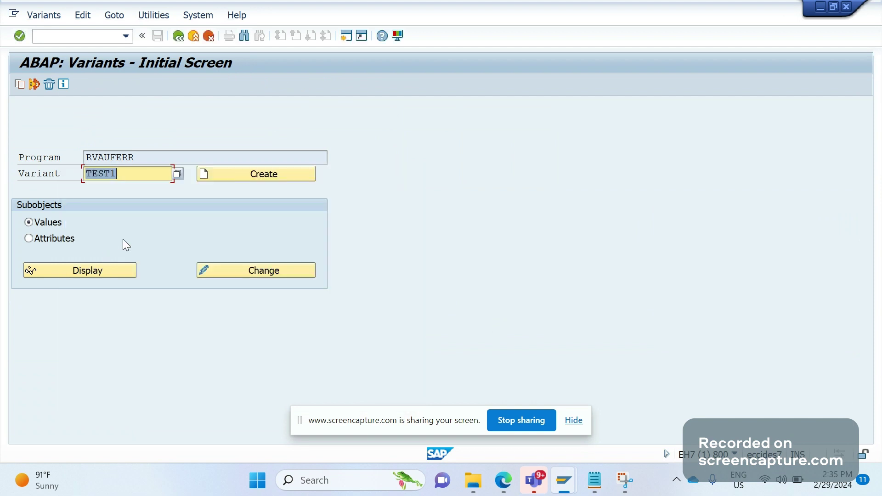
click(144, 18)
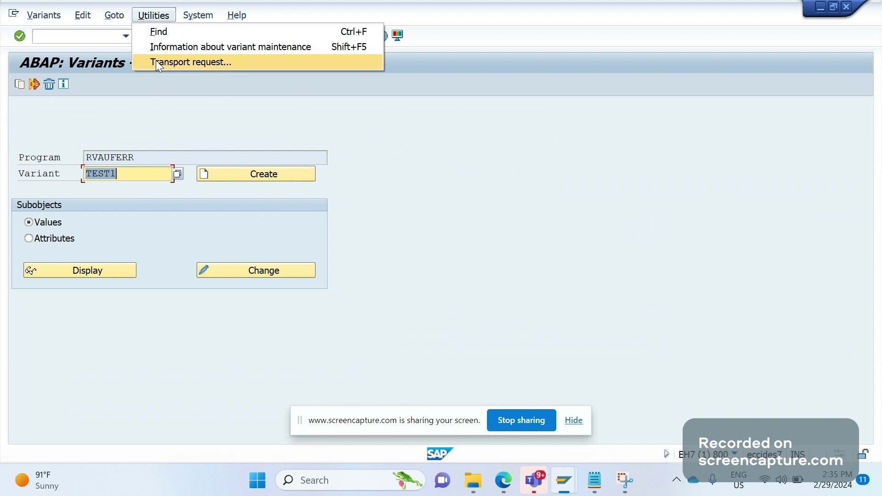
- Start a transport request for the variant with TEST1 as the variant name
click(157, 63)
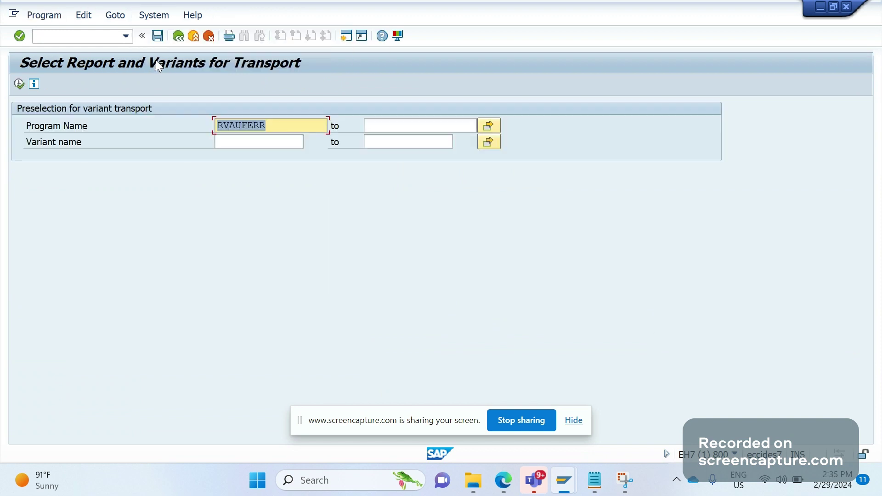
click(235, 144)
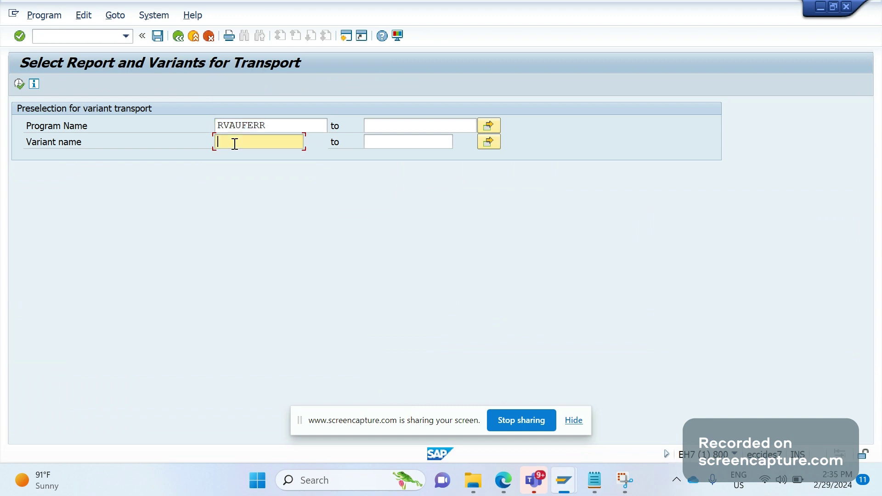
key(ctrl+v)
key(ctrl+a)
text(TEST1)
- Transport TEST1 into workbench request EH7K907815 under a newly created task
click(19, 84)
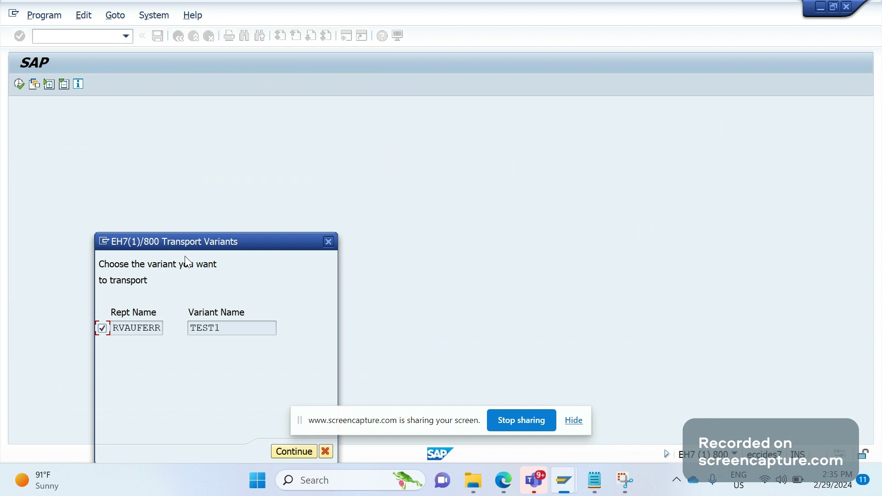
drag(200, 242, 223, 155)
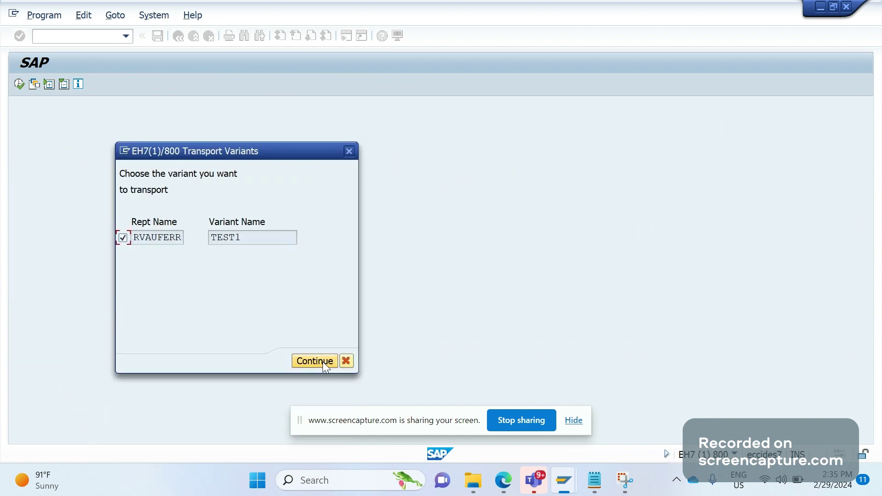
click(321, 361)
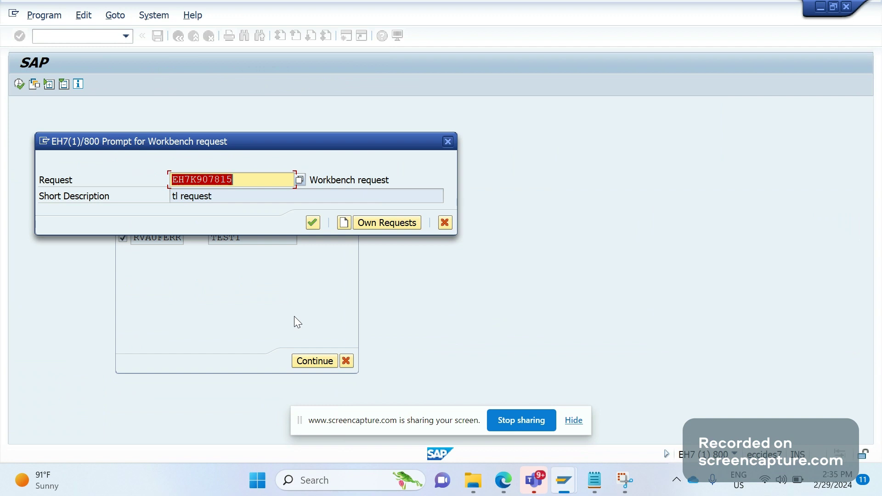
click(313, 224)
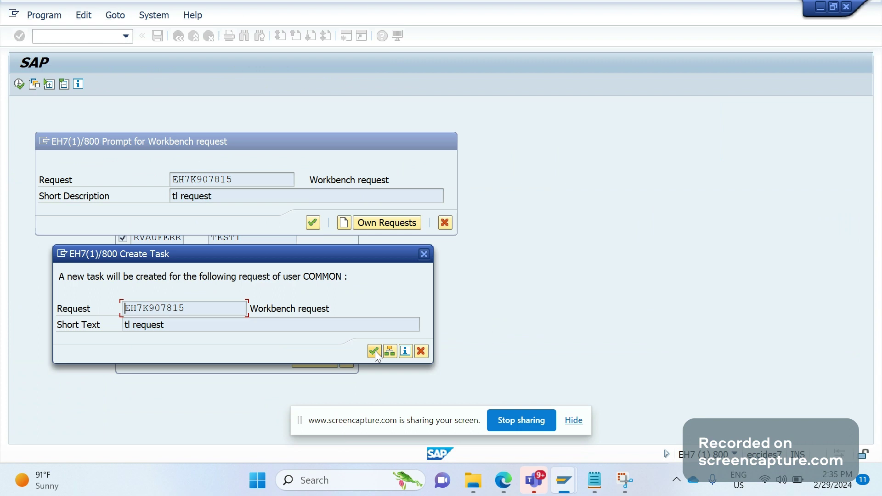
click(375, 351)
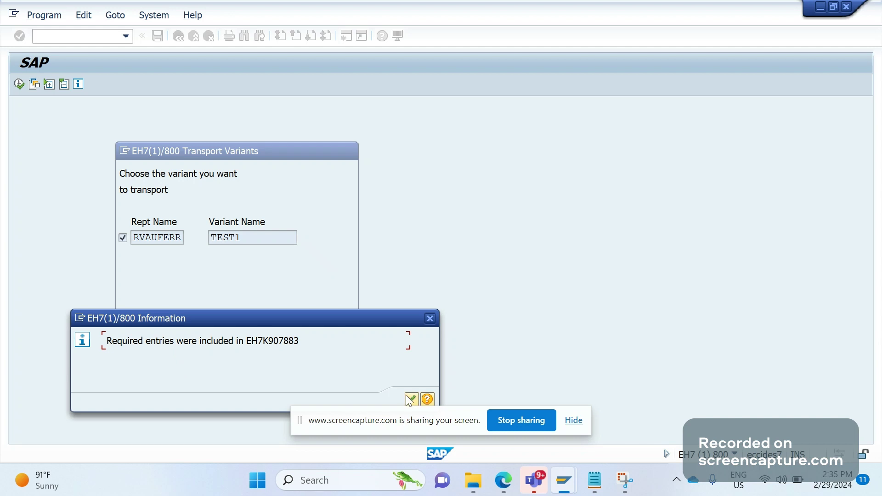
click(569, 424)
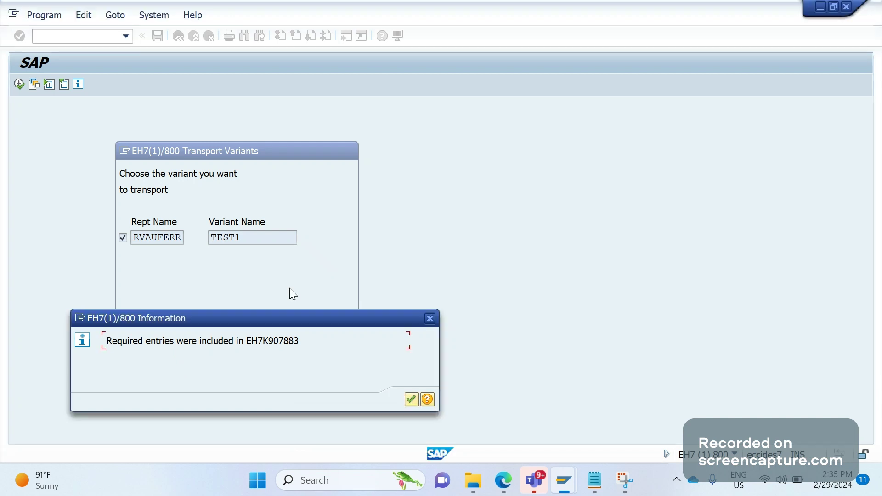
click(410, 399)
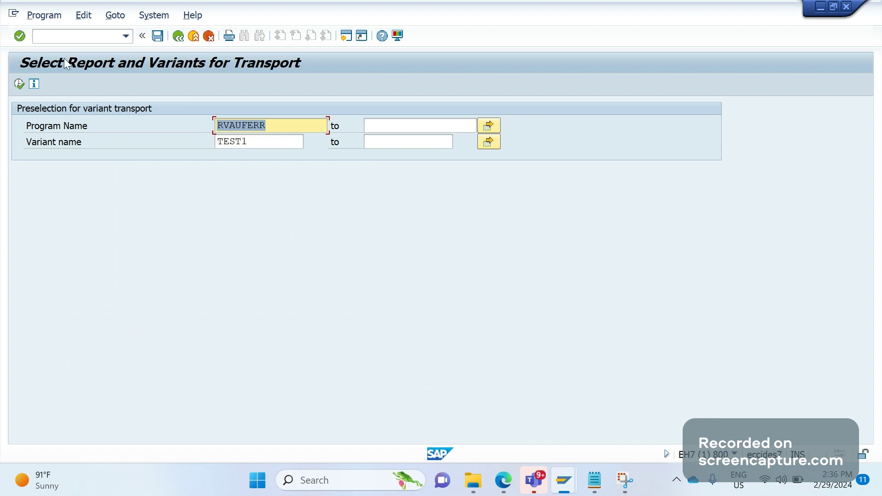
click(62, 38)
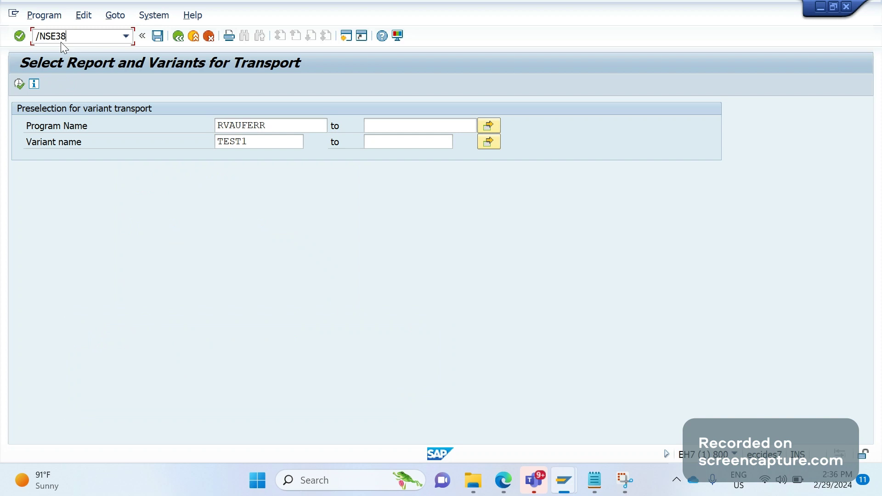
- Get back to variant maintenance for RVAUFERR after briefly running the report
key(Return)
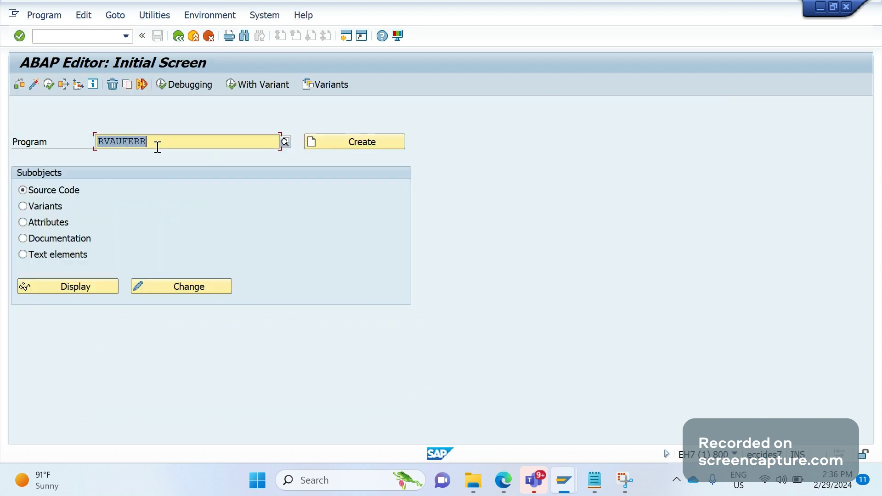
click(49, 85)
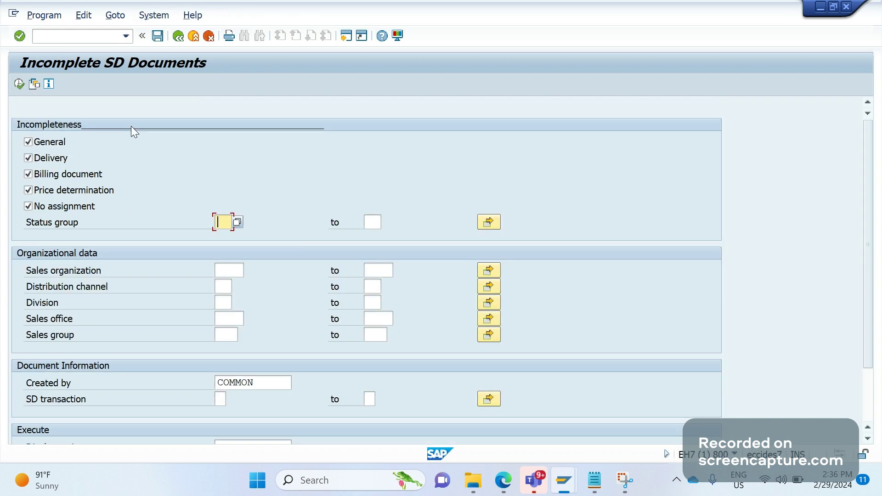
click(177, 38)
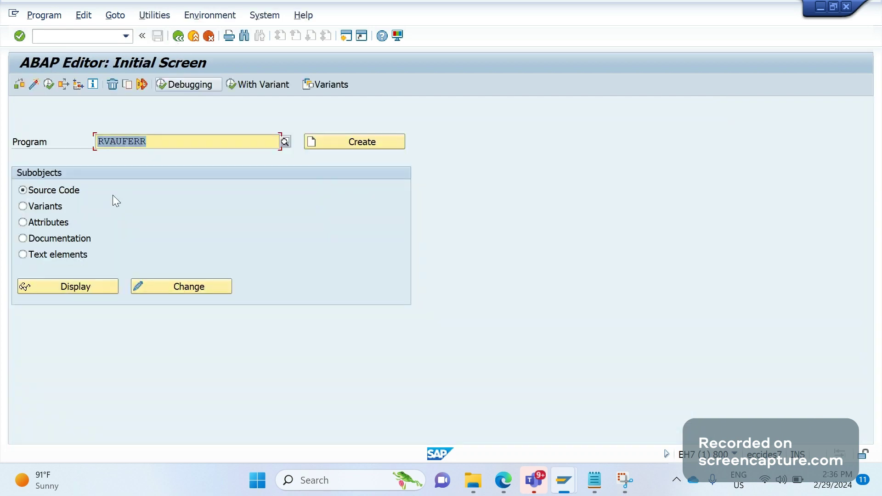
click(34, 210)
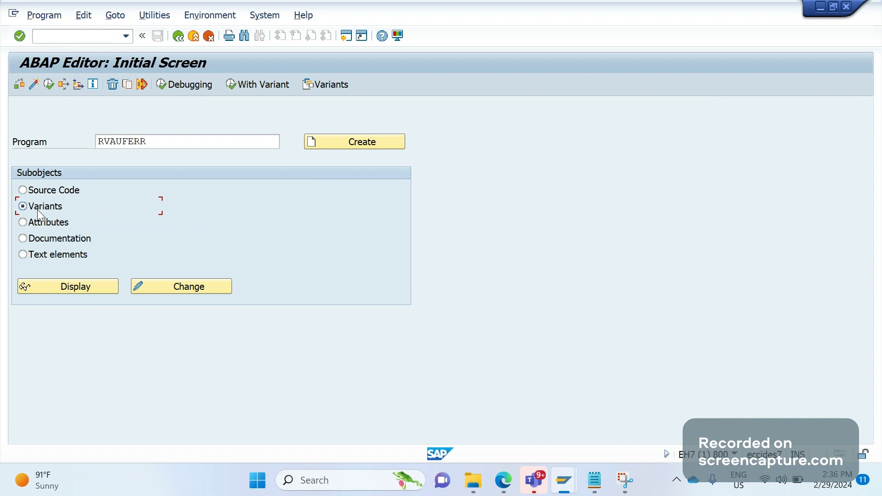
click(51, 283)
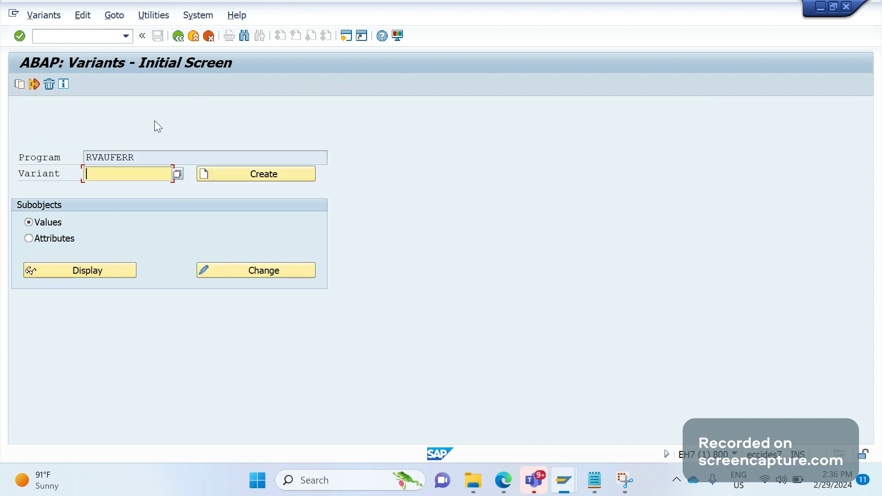
- Start a variant transport request and choose TEST1 from the suggested variants
click(151, 16)
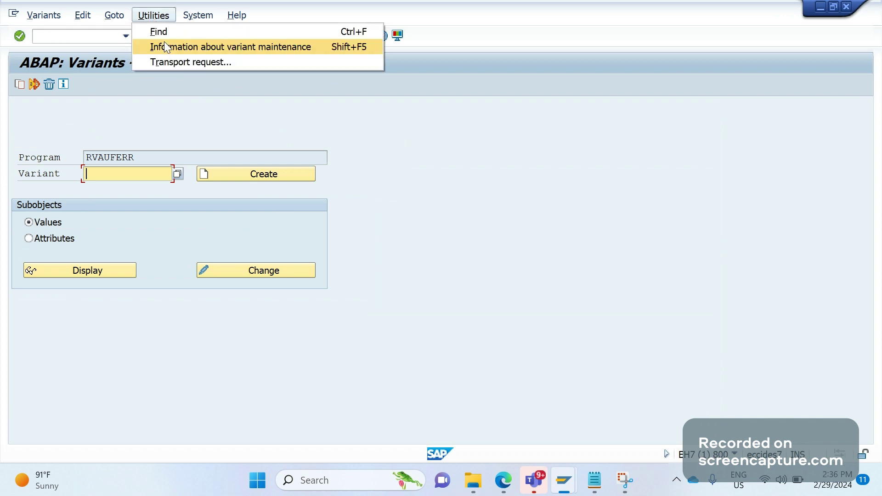
click(168, 62)
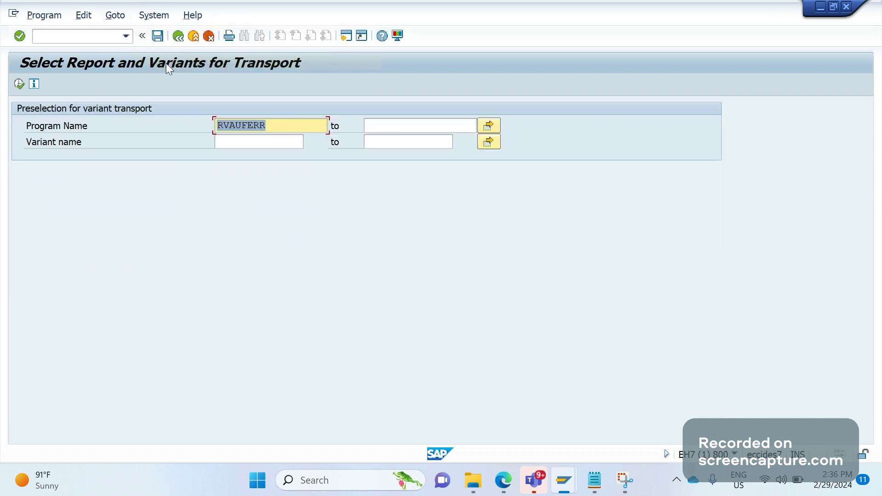
click(223, 144)
text(T)
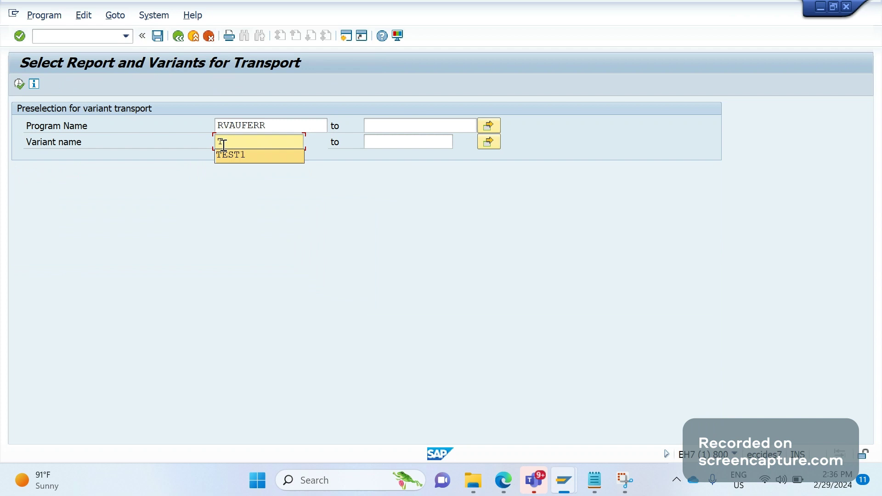
click(229, 155)
- Include TEST1 in the proposed workbench request, then return to the variants screen
click(19, 84)
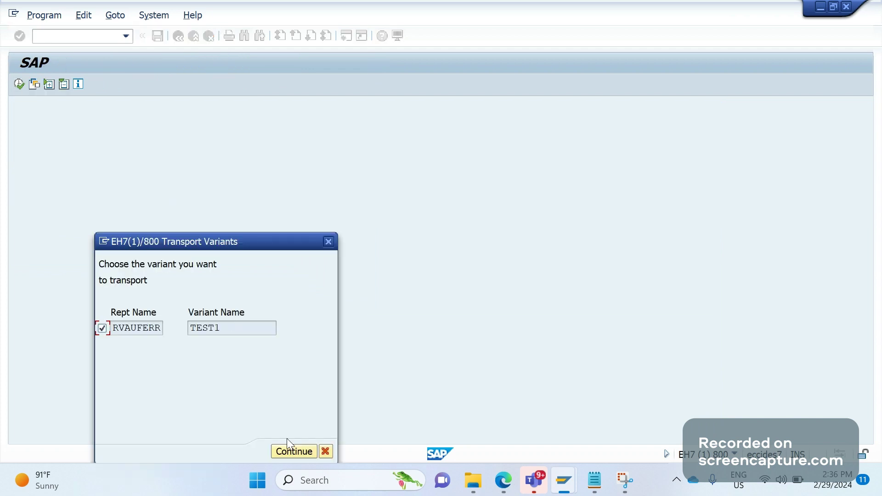
click(285, 449)
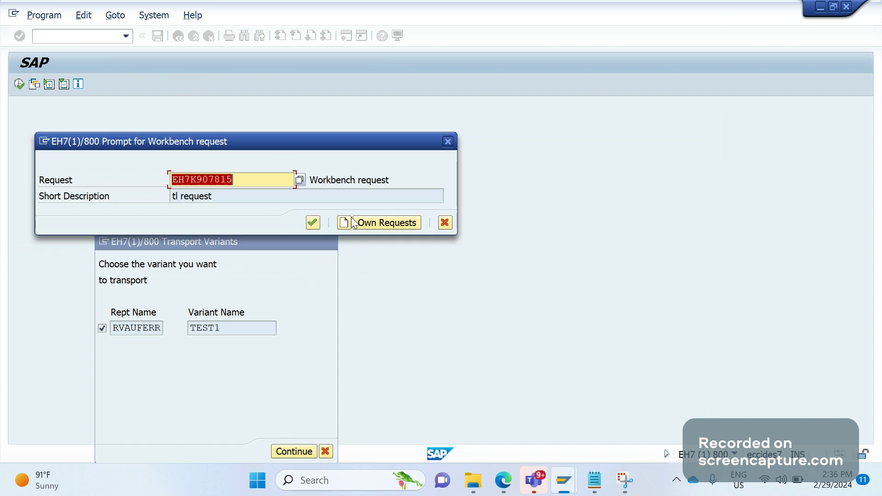
click(313, 223)
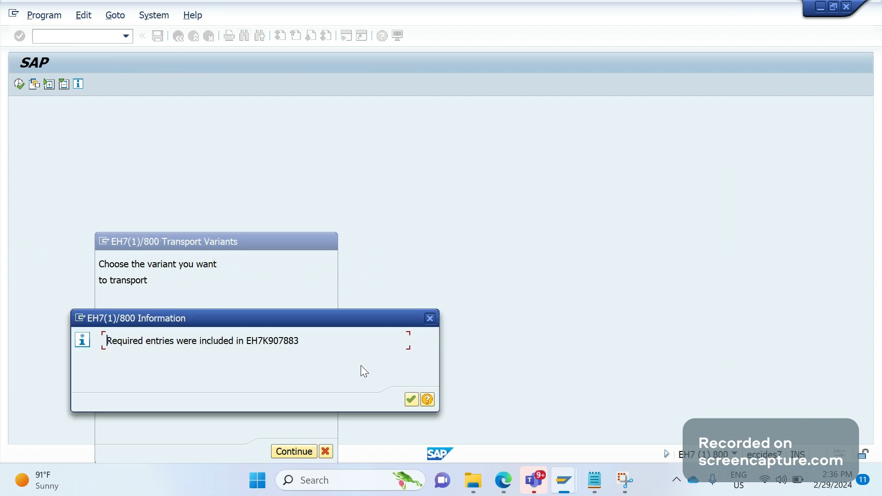
click(411, 400)
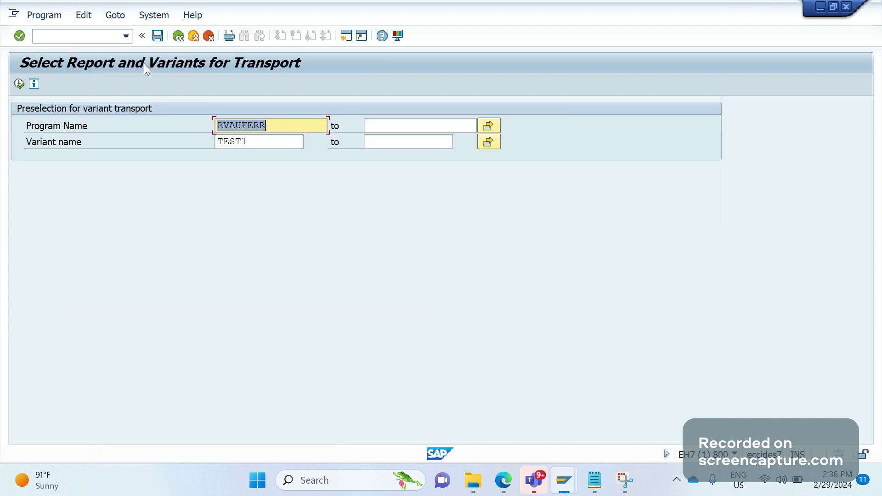
click(182, 35)
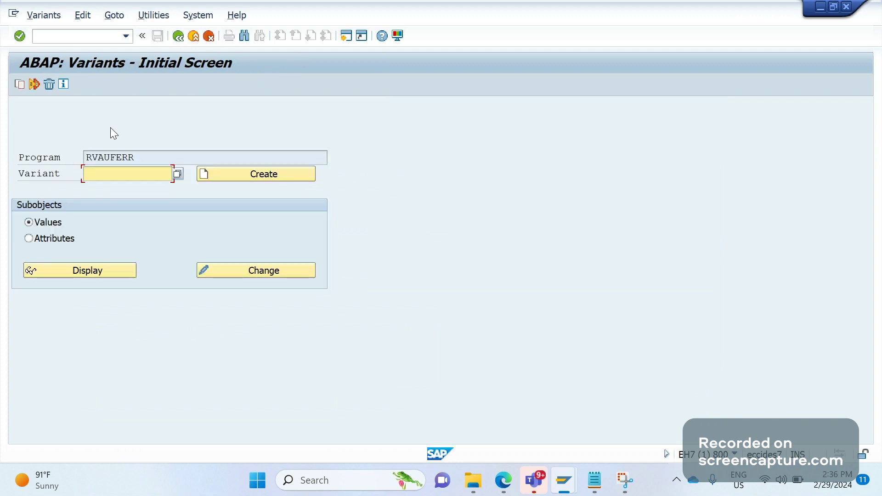
- Open SA38 in a new session with /OSA38 and go to RVAUFERR's variants
click(77, 36)
text(/O)
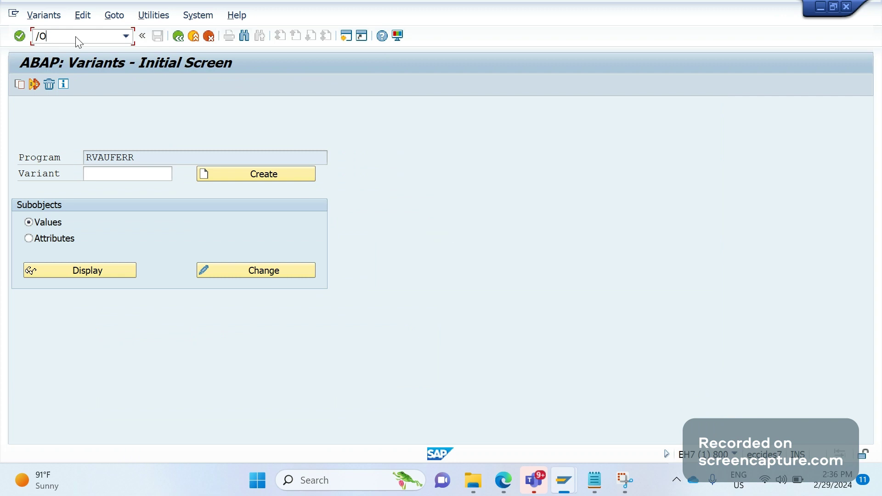
text(SA38)
key(Return)
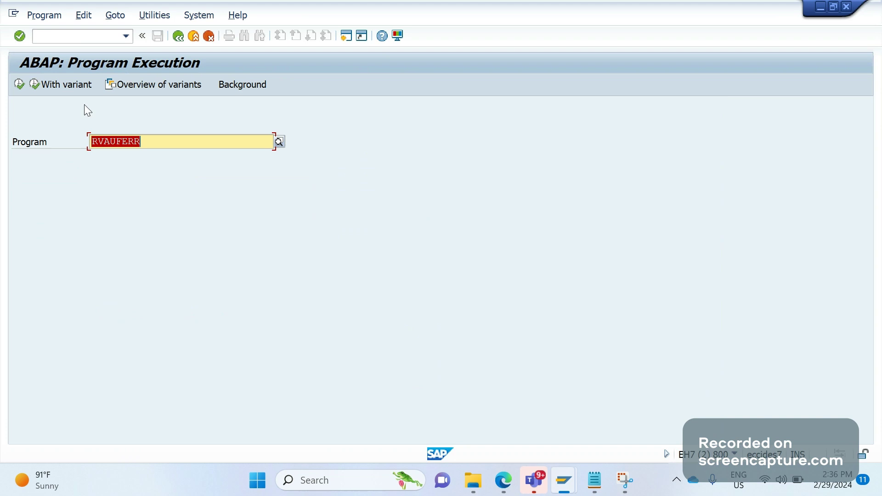
click(122, 19)
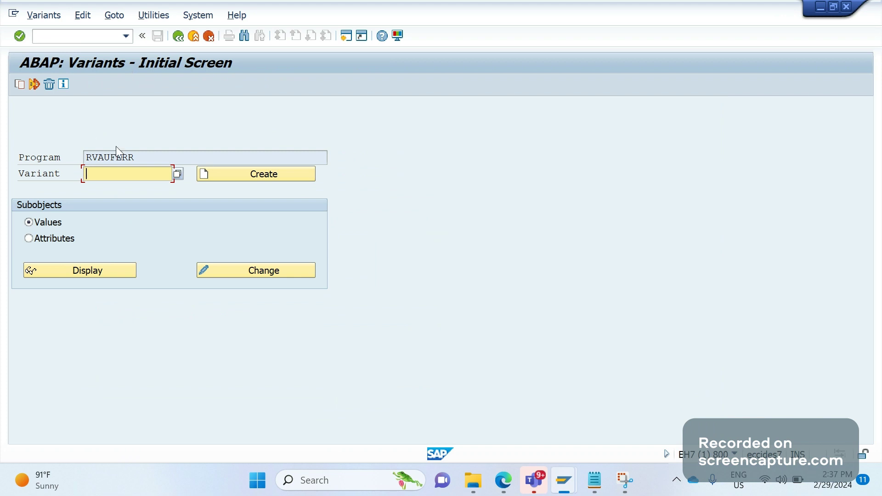
- Look through the Utilities menu twice without choosing any option
click(154, 17)
click(369, 123)
click(163, 21)
click(413, 129)
click(594, 490)
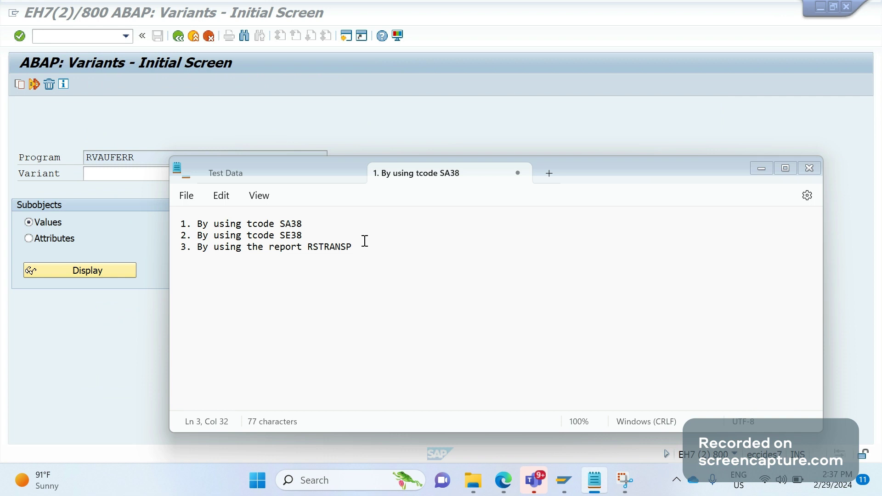
click(66, 34)
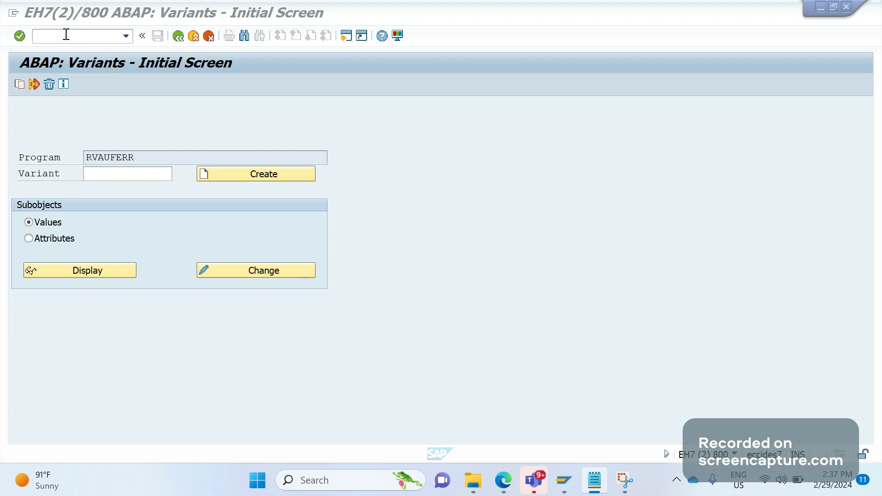
- Run report RSTRANSP from the ABAP Editor
click(66, 34)
text(/NSE3)
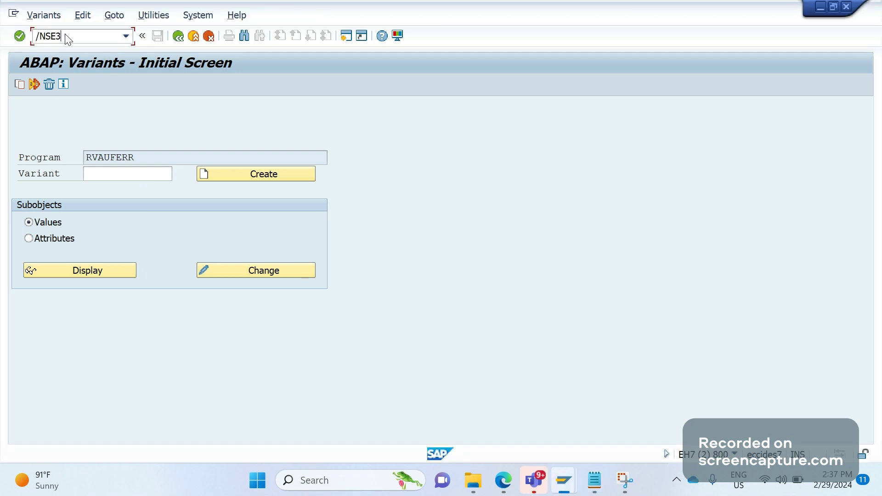
key(Return)
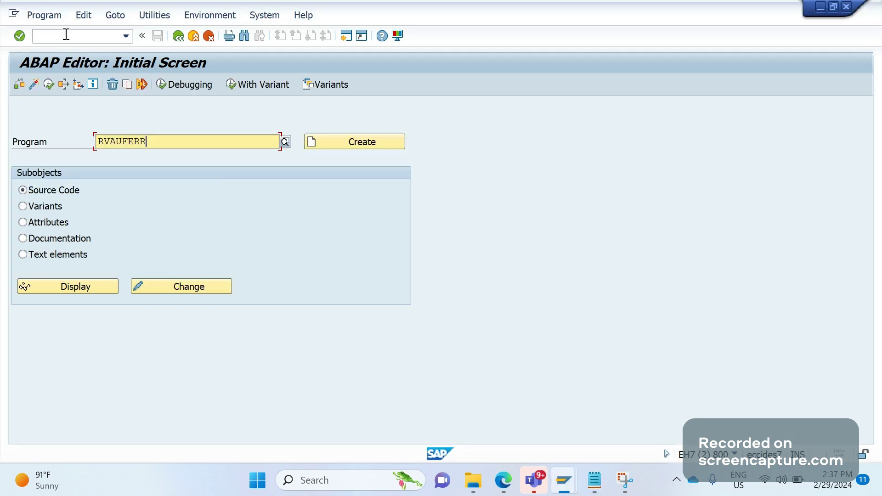
text(RS)
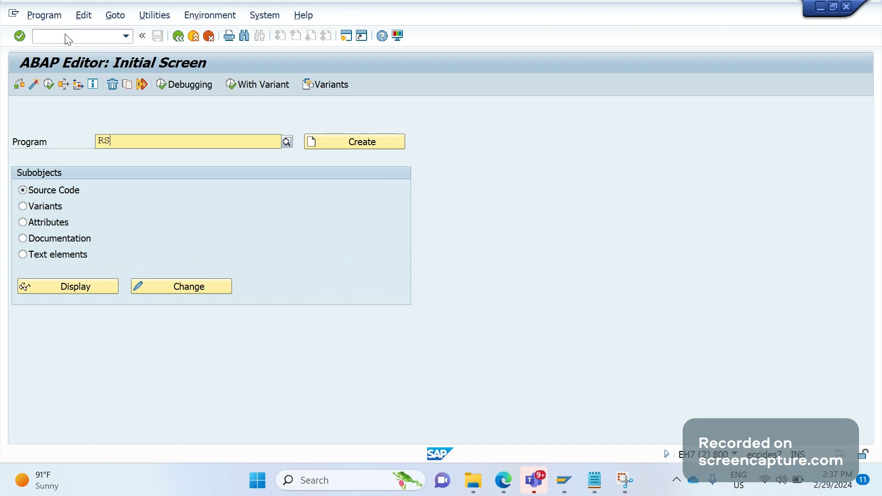
text(TRA)
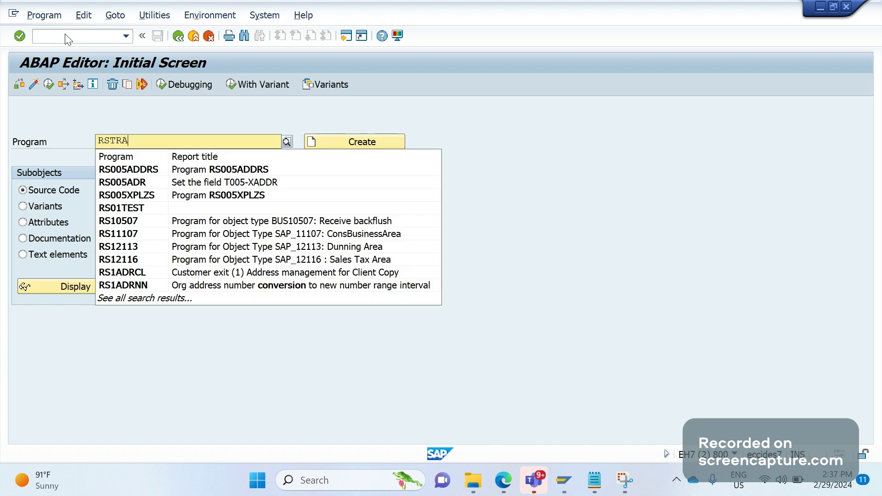
text(NSP)
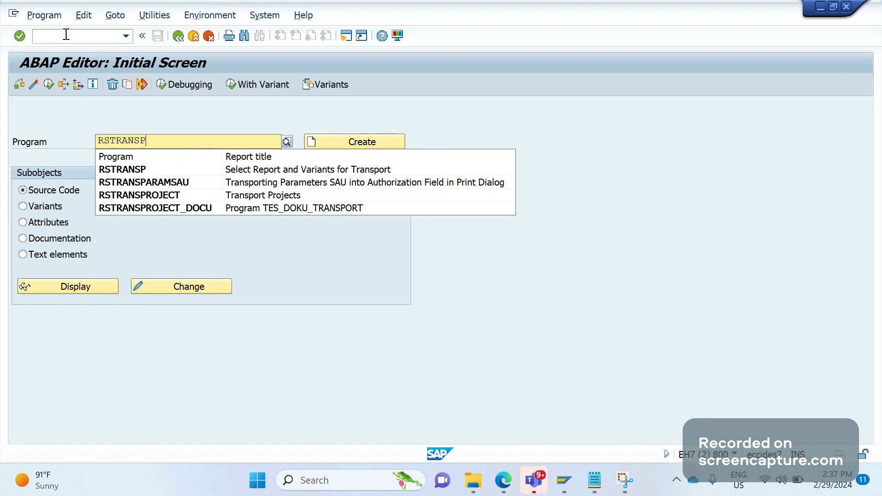
click(144, 170)
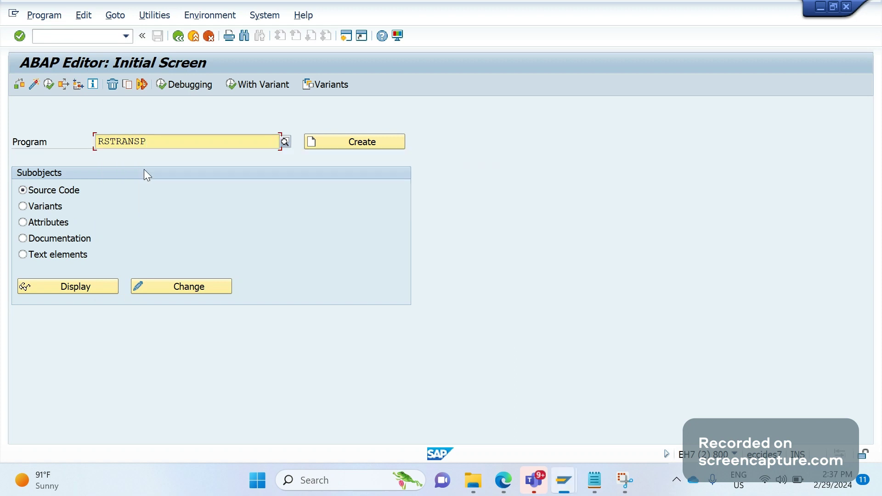
click(51, 85)
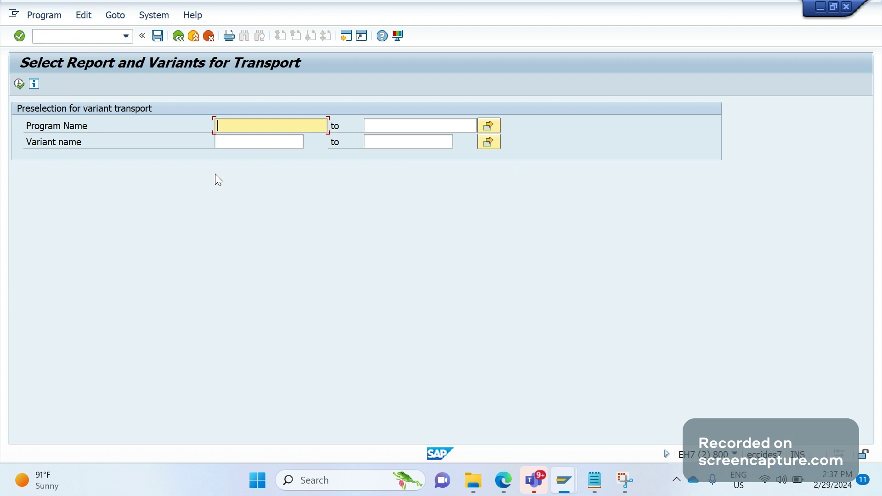
- Enter program RVAUFERR and variant TEST1 on the RSTRANSP selection screen
click(245, 127)
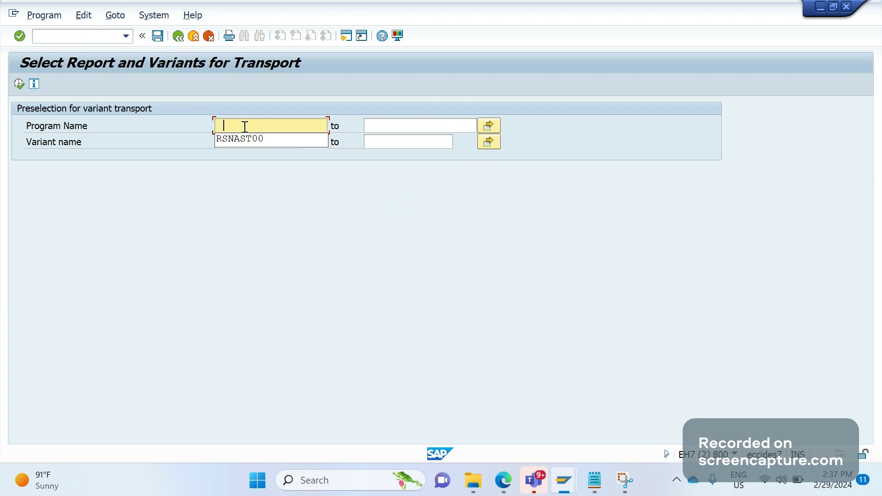
click(245, 125)
click(244, 125)
text(RVAUTERR)
click(230, 209)
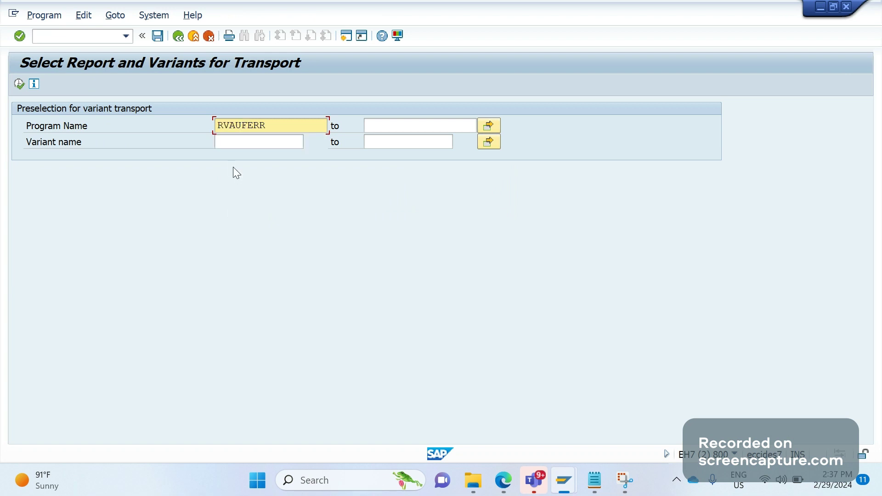
click(245, 142)
text(T)
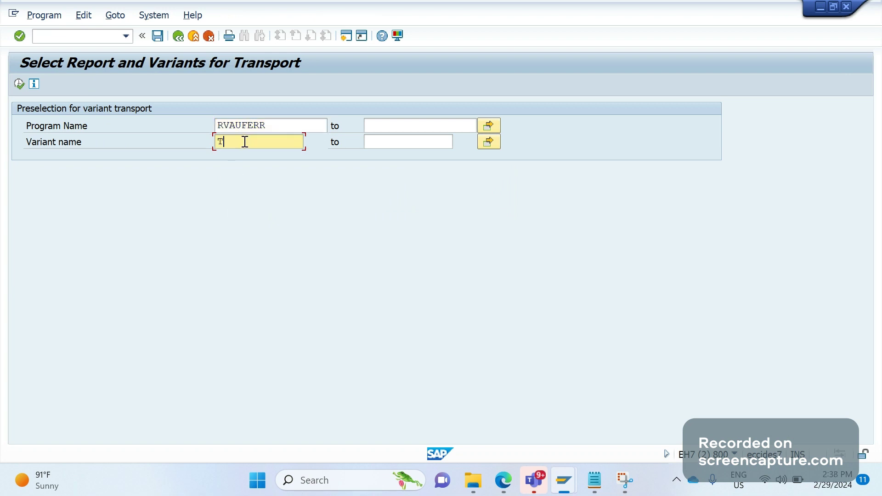
text(EST1)
- Execute and add TEST1 to workbench request EH7K907883
click(19, 84)
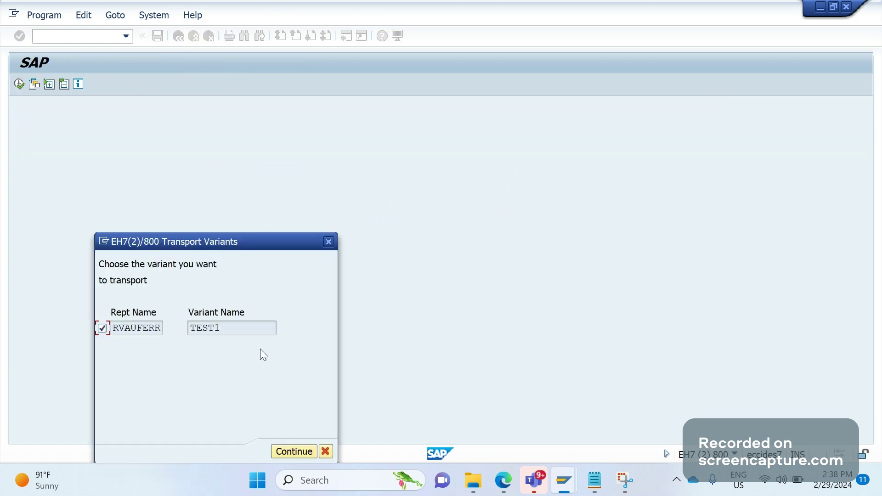
click(294, 452)
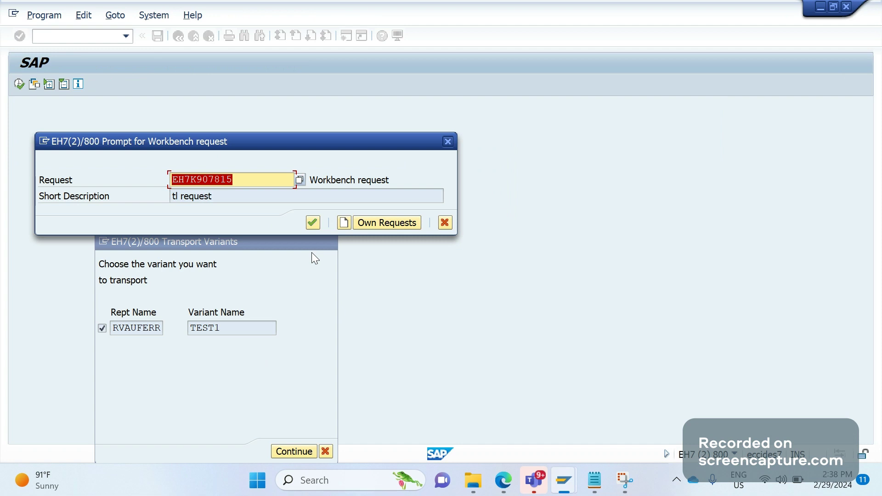
click(311, 222)
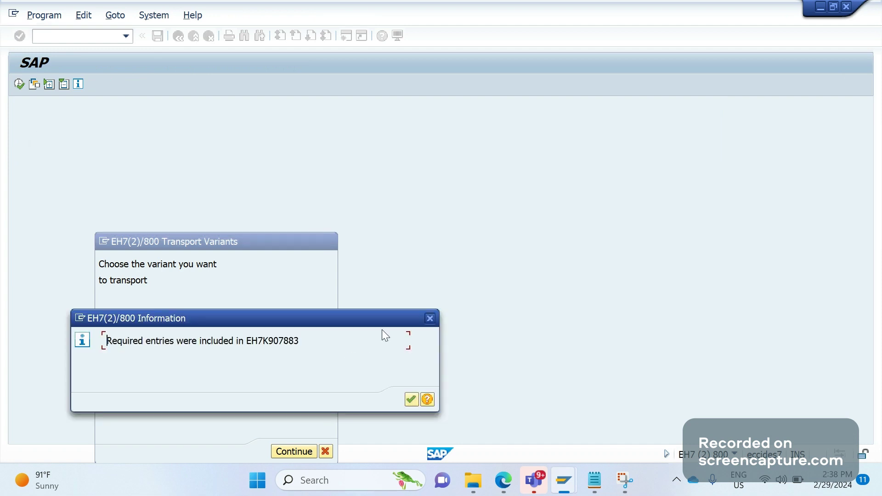
click(415, 400)
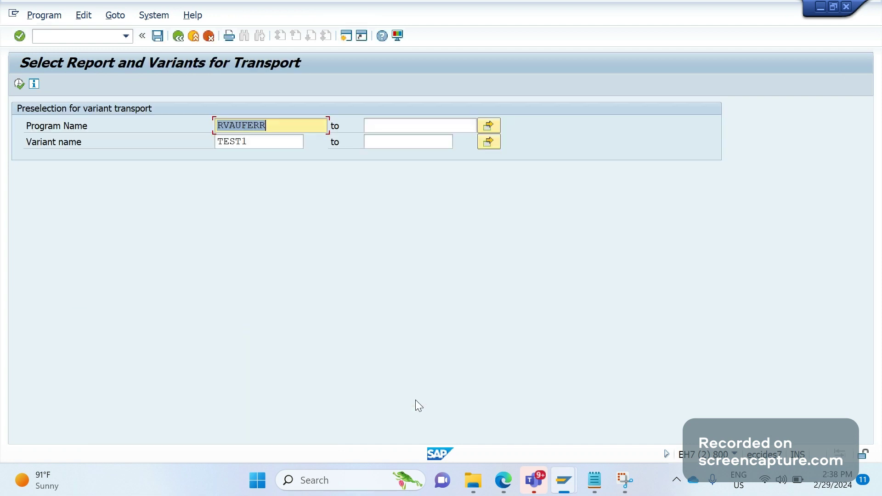